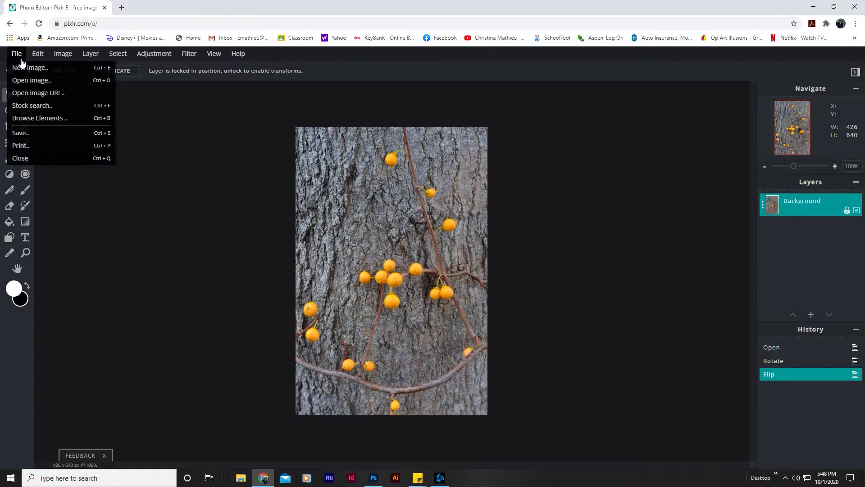
Open DSC_0260 from the Photography folder and close the DSC_0250.JPEG image
{"action": "left_click", "coordinate": [23, 70]}
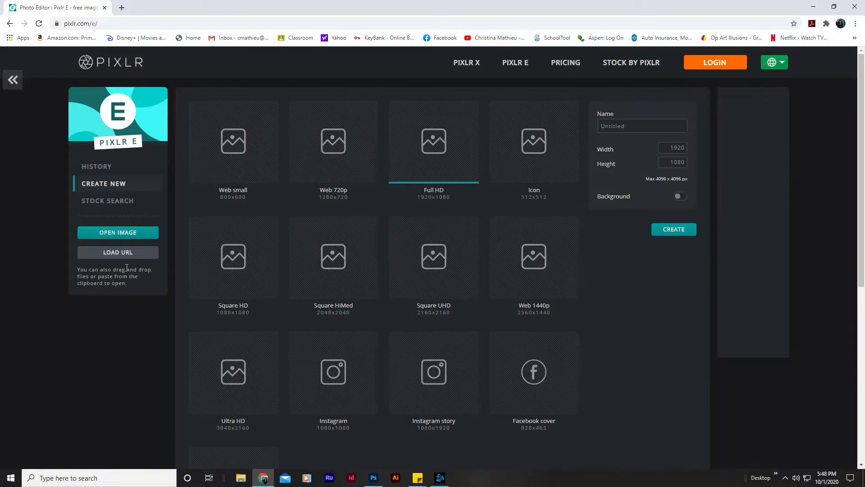
{"action": "left_click", "coordinate": [119, 233]}
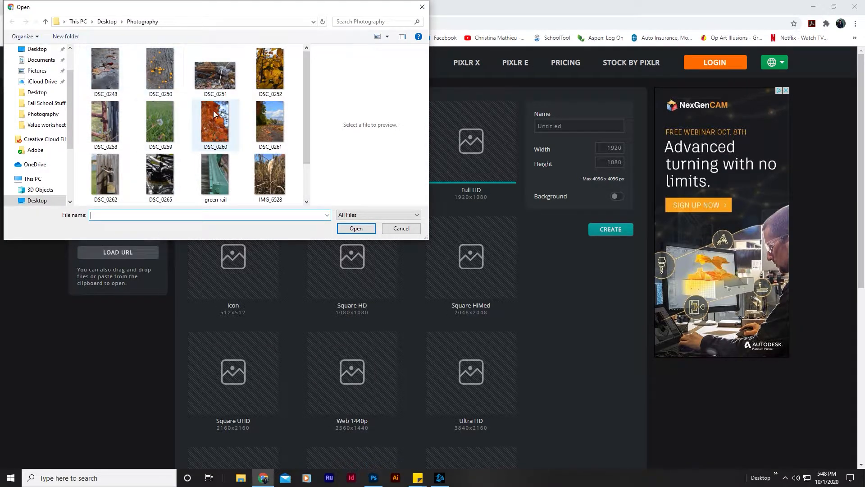
{"action": "scroll", "coordinate": [224, 168], "scroll_direction": "down", "scroll_amount": 1}
{"action": "scroll", "coordinate": [225, 169], "scroll_direction": "up", "scroll_amount": 1}
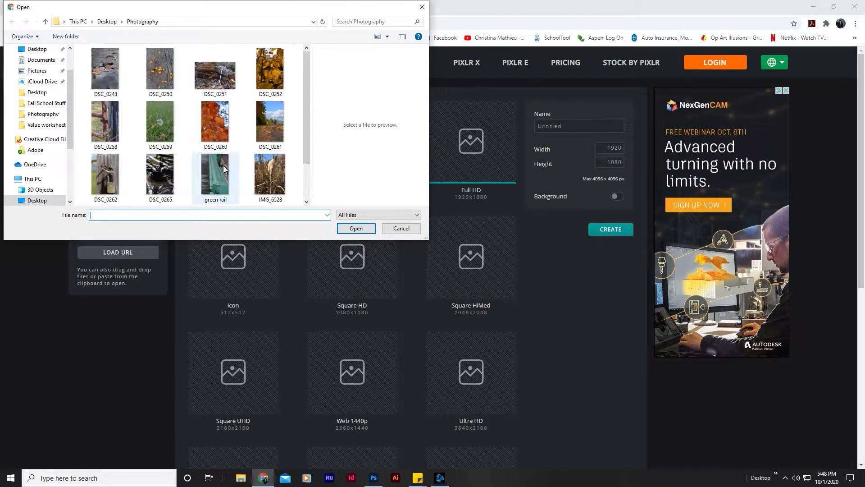
{"action": "double_click", "coordinate": [210, 125]}
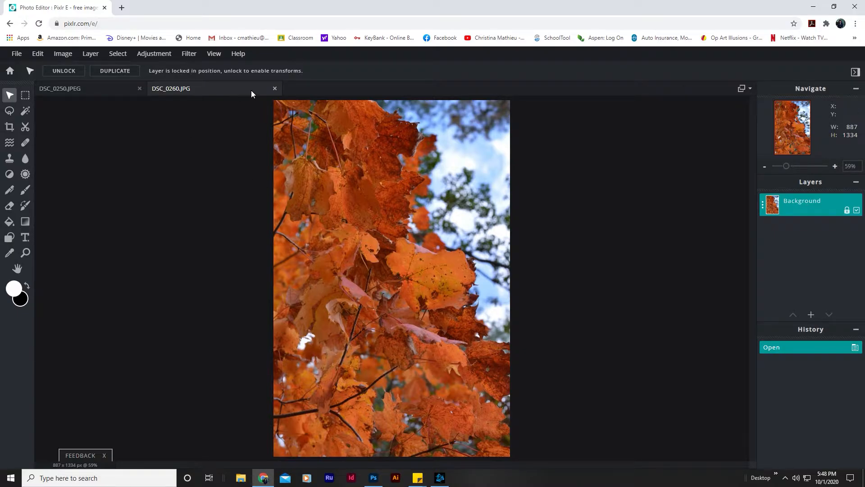
{"action": "left_click", "coordinate": [139, 89]}
Recolour the orange leaves blue with Hue & saturation, applying hue -166 and saturation 36
{"action": "left_click", "coordinate": [153, 56]}
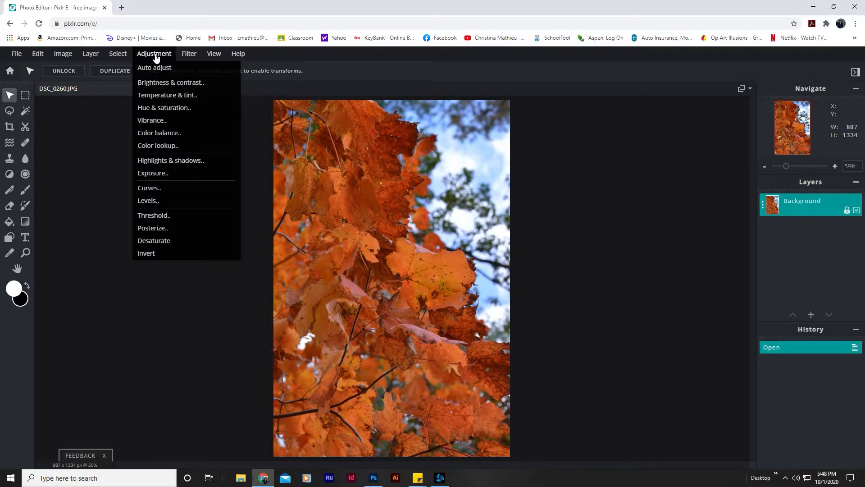
{"action": "left_click", "coordinate": [170, 110]}
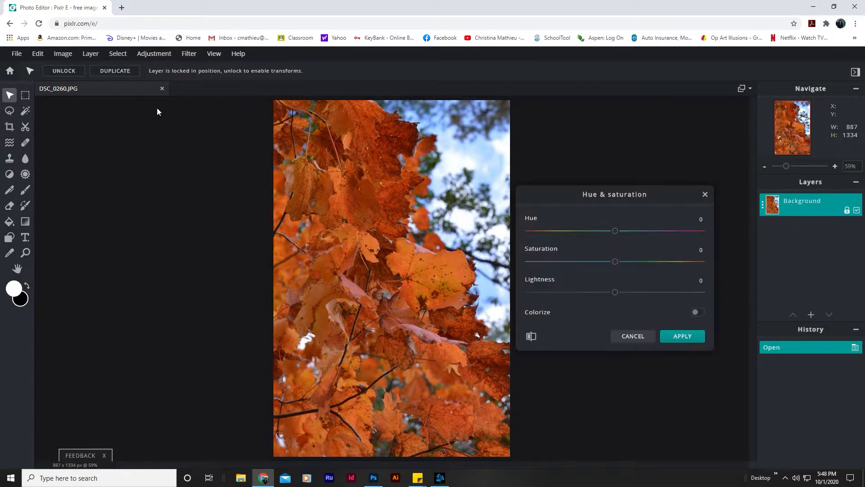
{"action": "left_click_drag", "start_coordinate": [624, 196], "coordinate": [629, 171]}
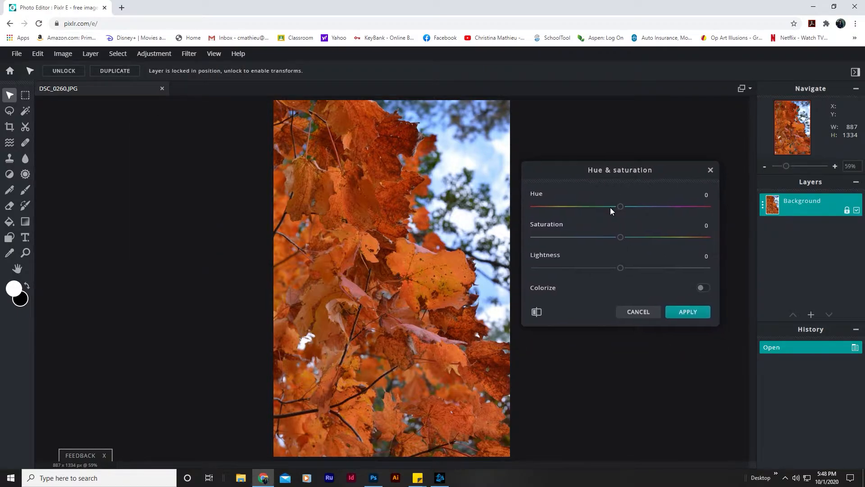
{"action": "left_click_drag", "start_coordinate": [620, 207], "coordinate": [651, 243]}
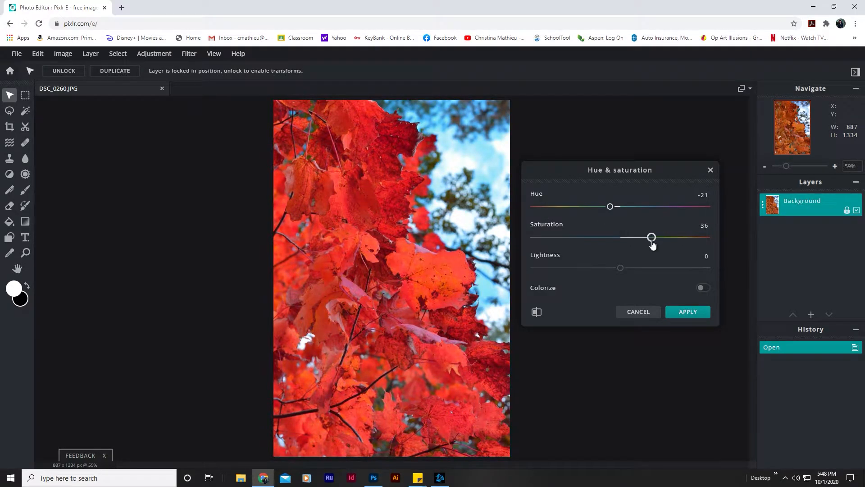
{"action": "left_click_drag", "start_coordinate": [613, 208], "coordinate": [533, 218]}
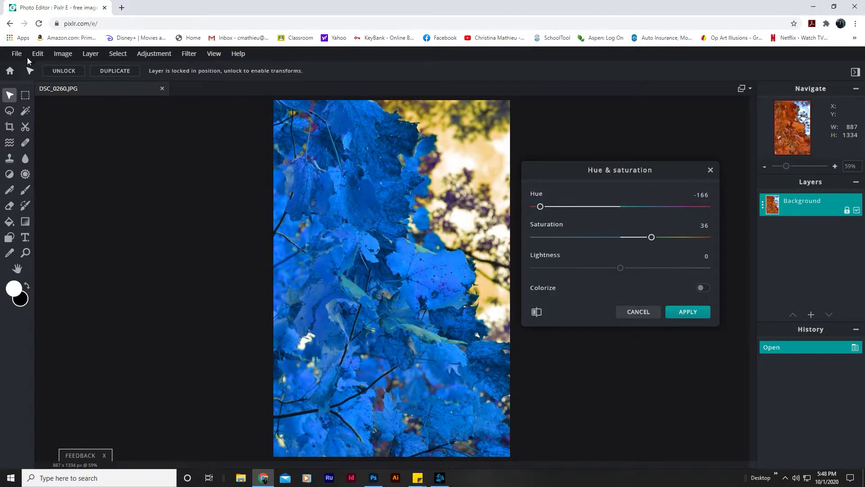
{"action": "left_click", "coordinate": [687, 311]}
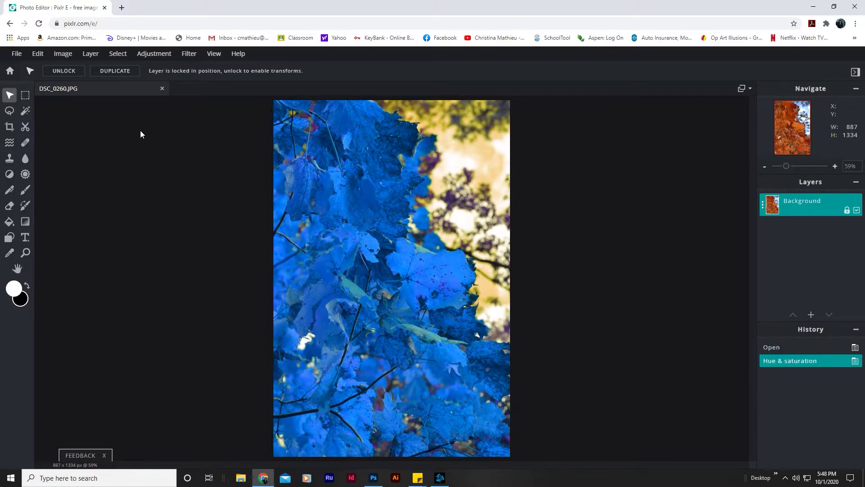
Download the blue version as a high-quality JPG named Teal, and dismiss the save dialog and the ad banner
{"action": "left_click", "coordinate": [23, 57]}
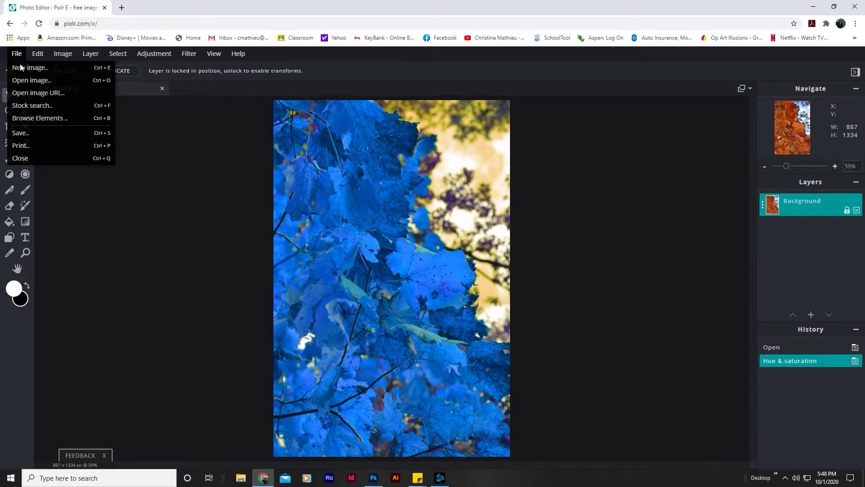
{"action": "left_click", "coordinate": [36, 133]}
{"action": "type", "text": "Teal"}
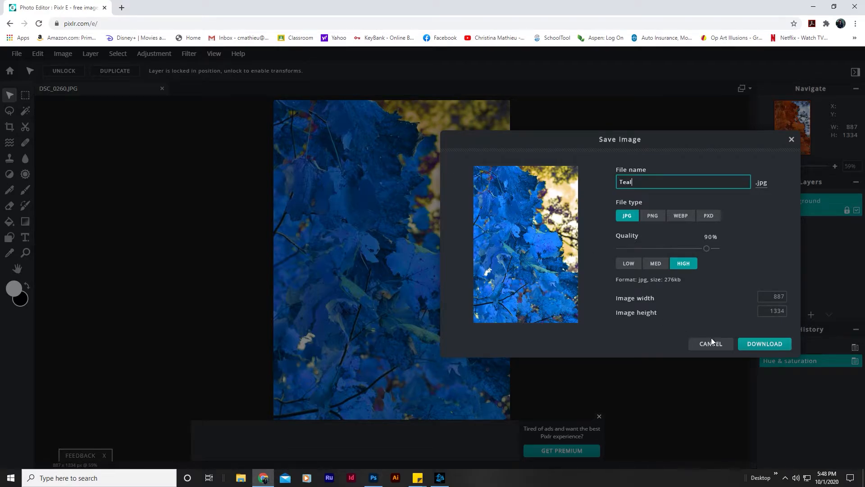
{"action": "left_click", "coordinate": [751, 345]}
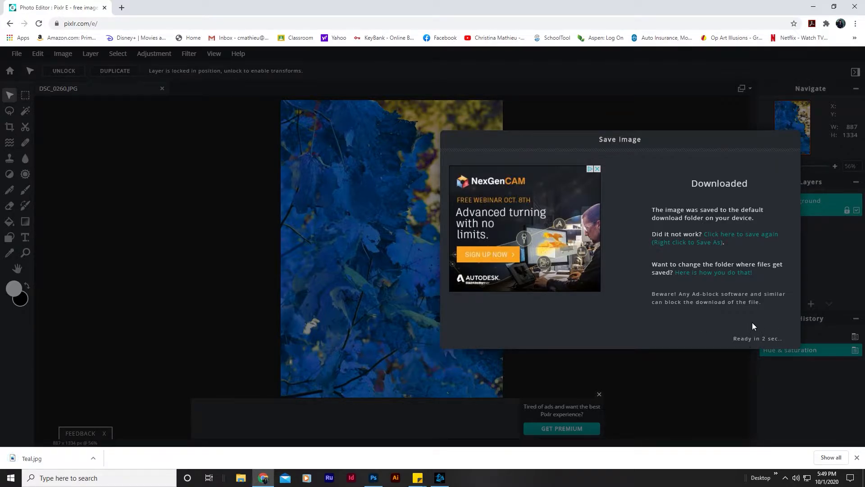
{"action": "left_click", "coordinate": [759, 338]}
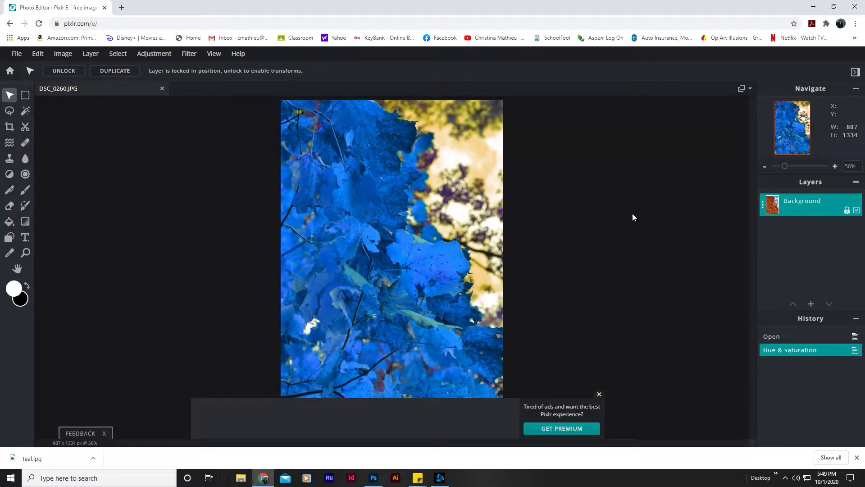
{"action": "left_click", "coordinate": [598, 394]}
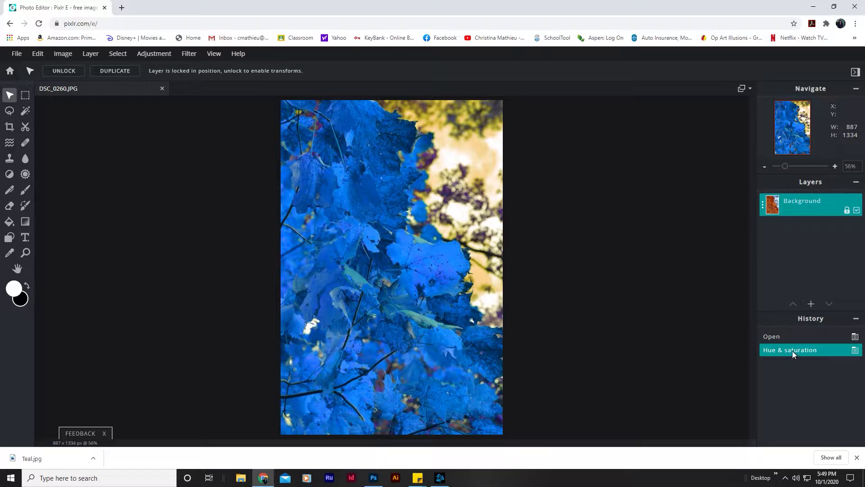
Revert the photo to its opened state and turn the leaves purple with hue -116 and saturation 43
{"action": "left_click", "coordinate": [820, 337]}
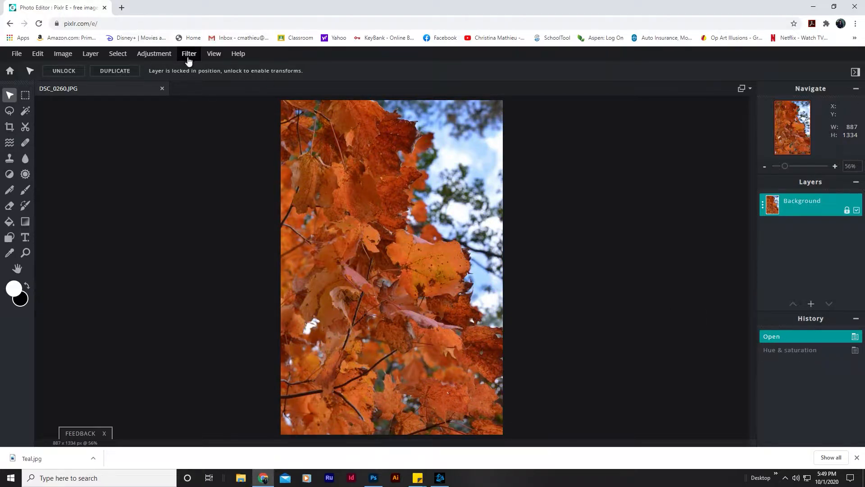
{"action": "left_click", "coordinate": [164, 58]}
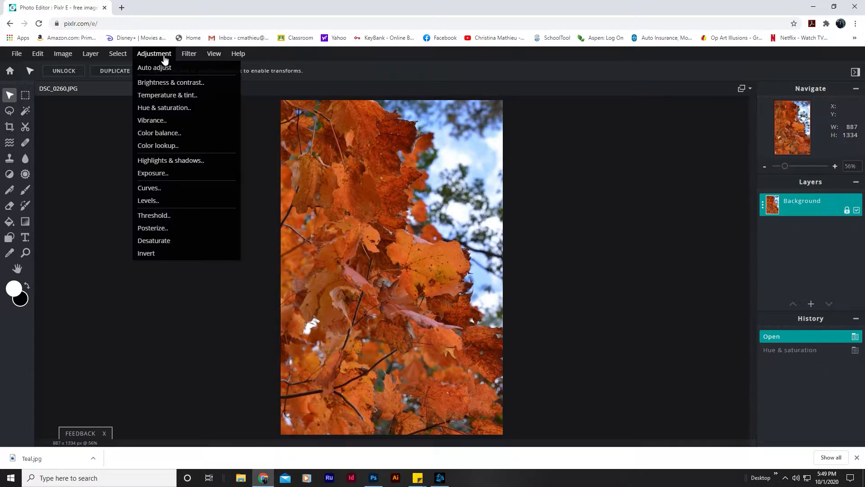
{"action": "left_click", "coordinate": [172, 108]}
{"action": "left_click_drag", "start_coordinate": [620, 234], "coordinate": [566, 242]}
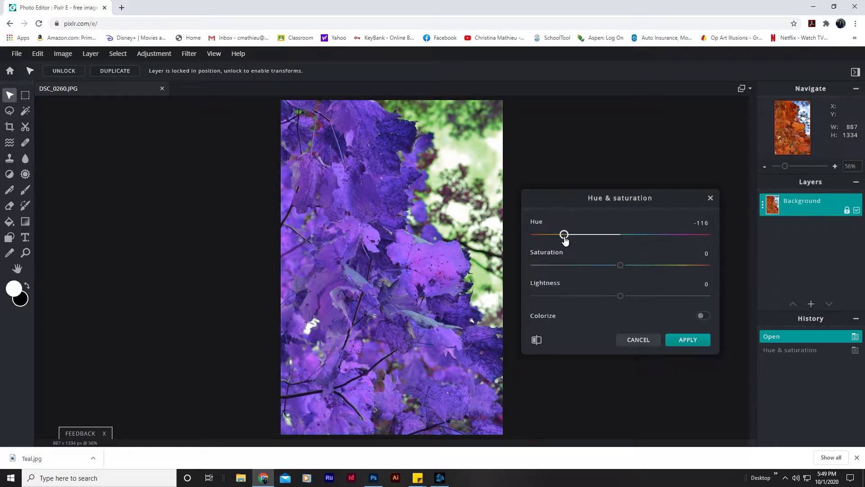
{"action": "left_click_drag", "start_coordinate": [621, 266], "coordinate": [657, 265]}
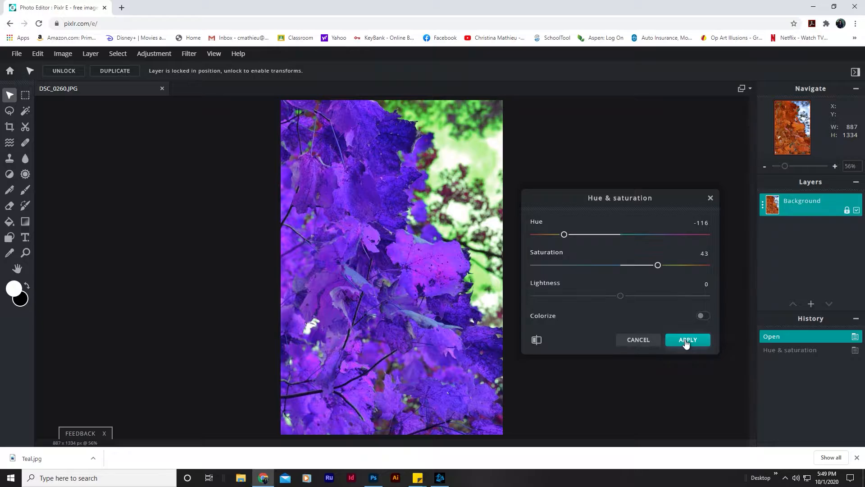
{"action": "left_click", "coordinate": [686, 340]}
Download the purple version as a JPG named Purple and close the save dialog
{"action": "left_click", "coordinate": [16, 54]}
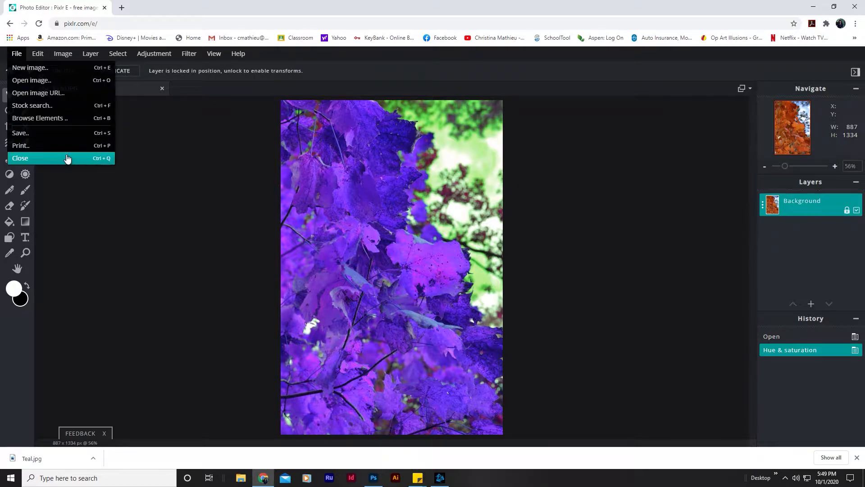
{"action": "left_click", "coordinate": [61, 133]}
{"action": "left_click", "coordinate": [654, 170]}
{"action": "left_click_drag", "start_coordinate": [654, 170], "coordinate": [582, 176]}
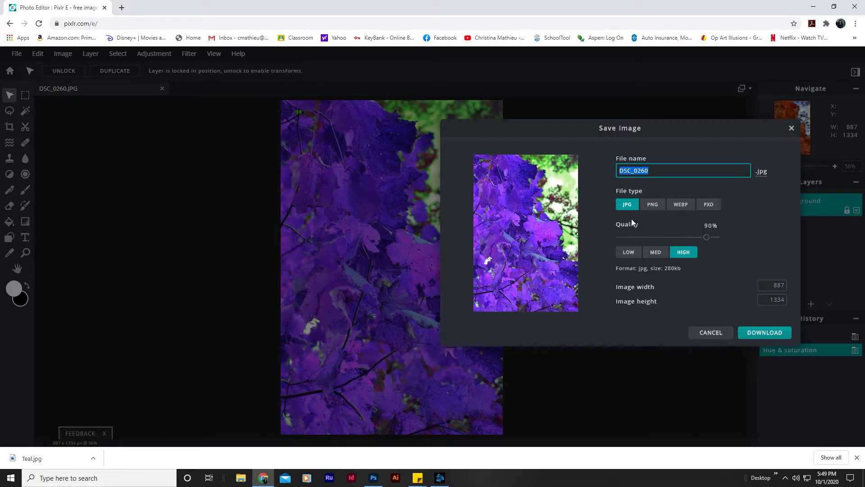
{"action": "type", "text": "Purple"}
{"action": "left_click", "coordinate": [767, 331]}
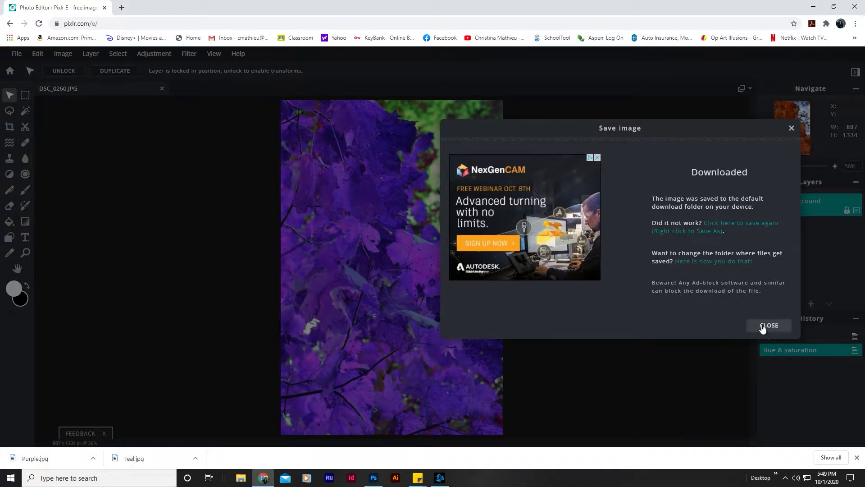
{"action": "left_click", "coordinate": [763, 327]}
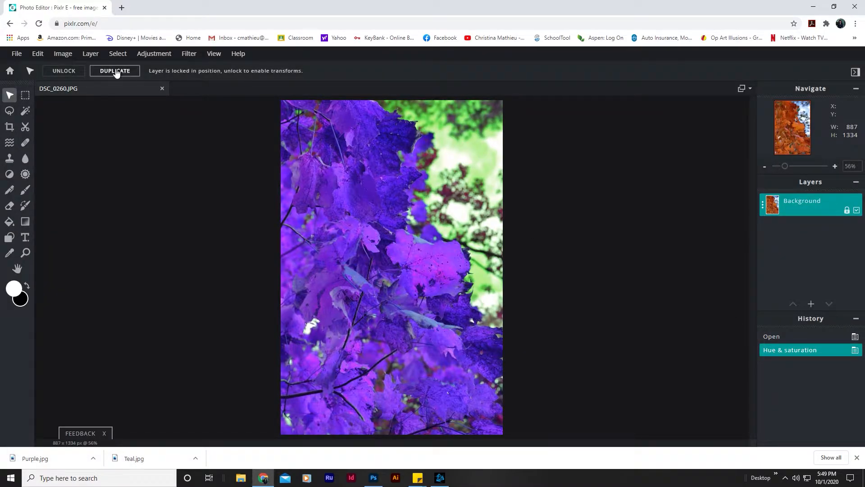
Shift the purple leaves to pink by applying a Hue & saturation adjustment with hue 68
{"action": "left_click", "coordinate": [154, 55]}
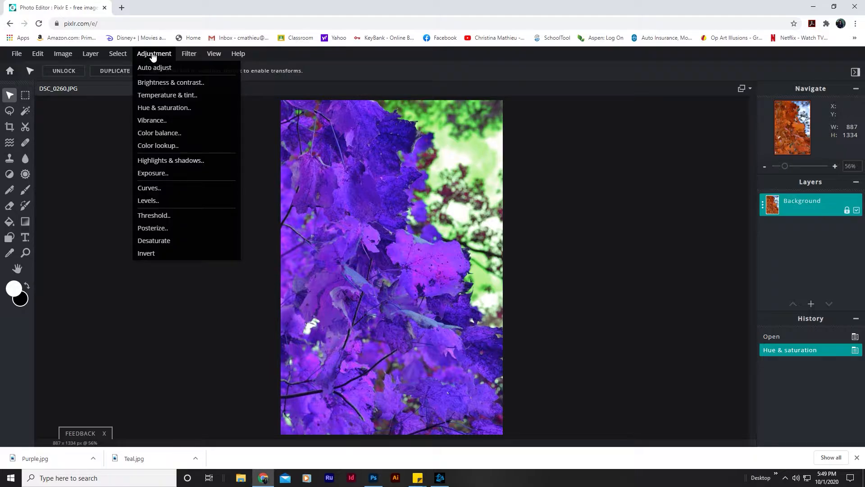
{"action": "left_click", "coordinate": [162, 109]}
{"action": "left_click_drag", "start_coordinate": [631, 235], "coordinate": [654, 239]}
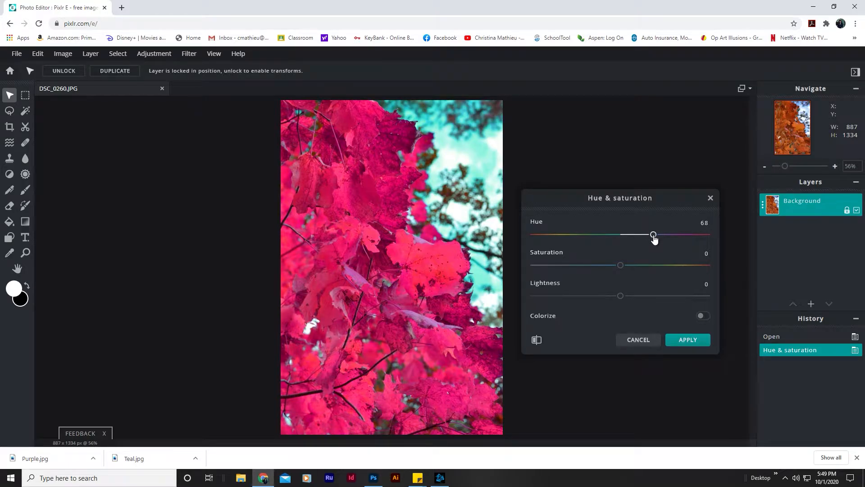
{"action": "left_click", "coordinate": [674, 341]}
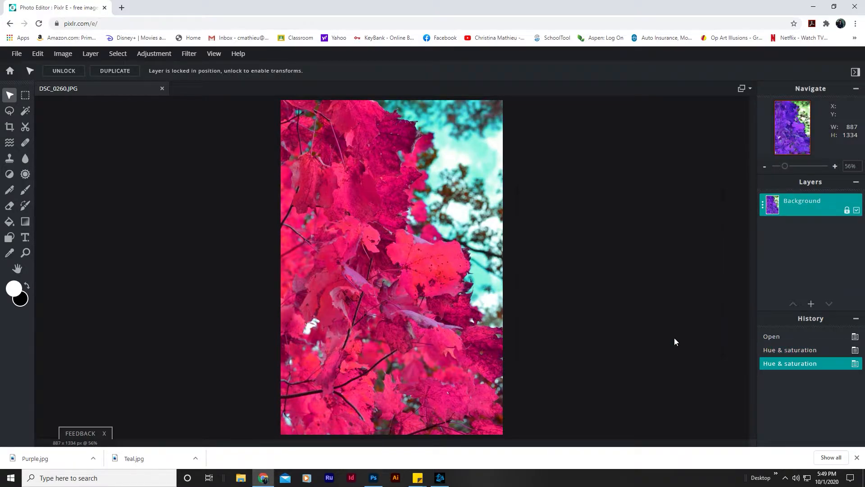
Download the pink version as a JPG named Pink and close the save dialog
{"action": "left_click", "coordinate": [16, 53]}
{"action": "left_click", "coordinate": [48, 133]}
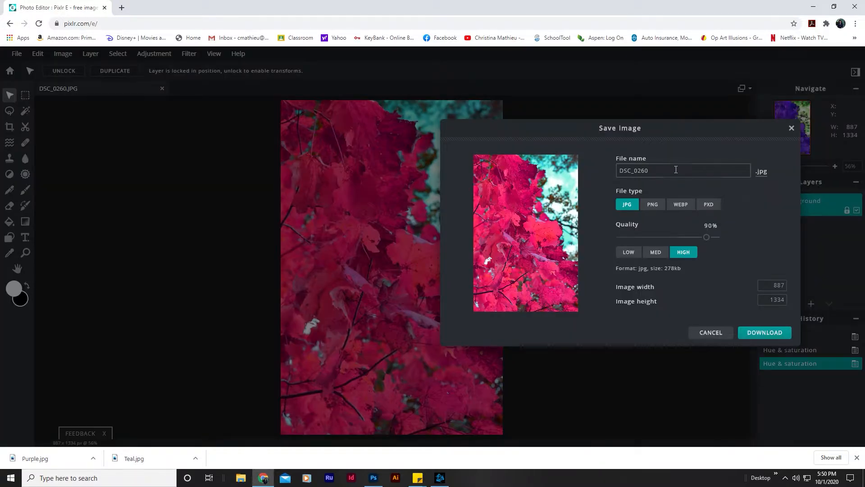
{"action": "type", "text": "Pink"}
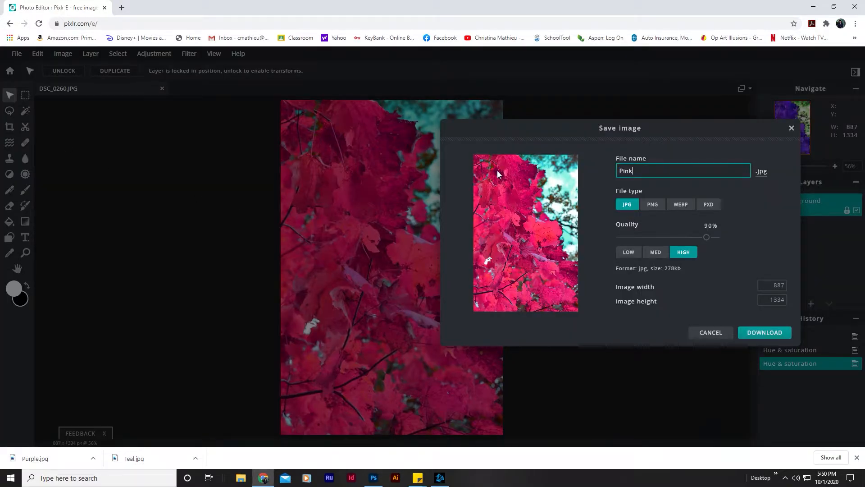
{"action": "left_click", "coordinate": [757, 333]}
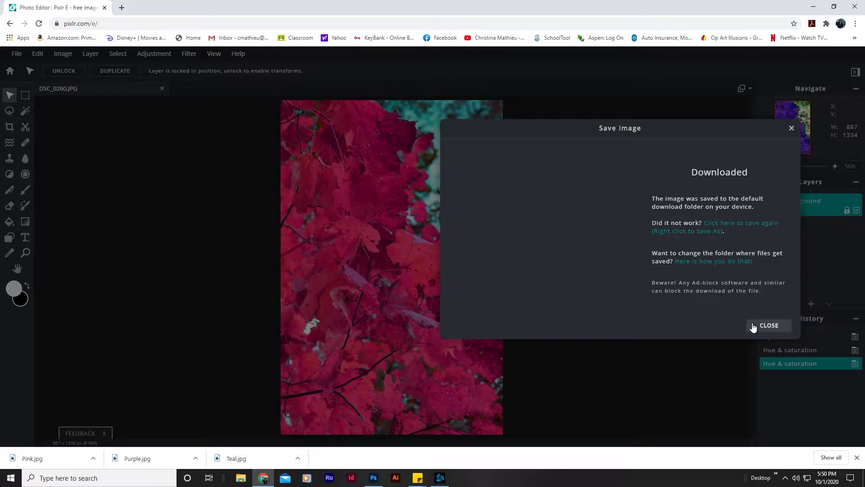
{"action": "left_click", "coordinate": [752, 325]}
Turn the pink leaves green with Hue & saturation, applying hue 151 and a slightly raised saturation
{"action": "left_click", "coordinate": [17, 54]}
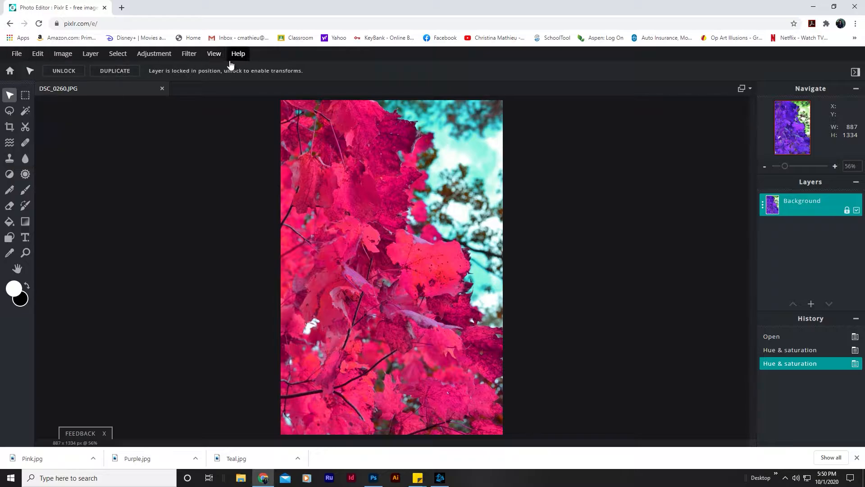
{"action": "left_click", "coordinate": [158, 54]}
{"action": "left_click", "coordinate": [167, 114]}
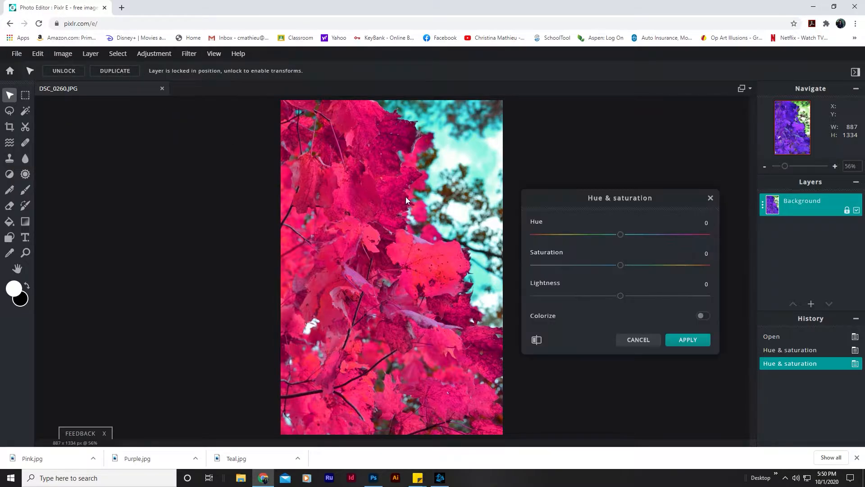
{"action": "left_click_drag", "start_coordinate": [621, 235], "coordinate": [695, 243]}
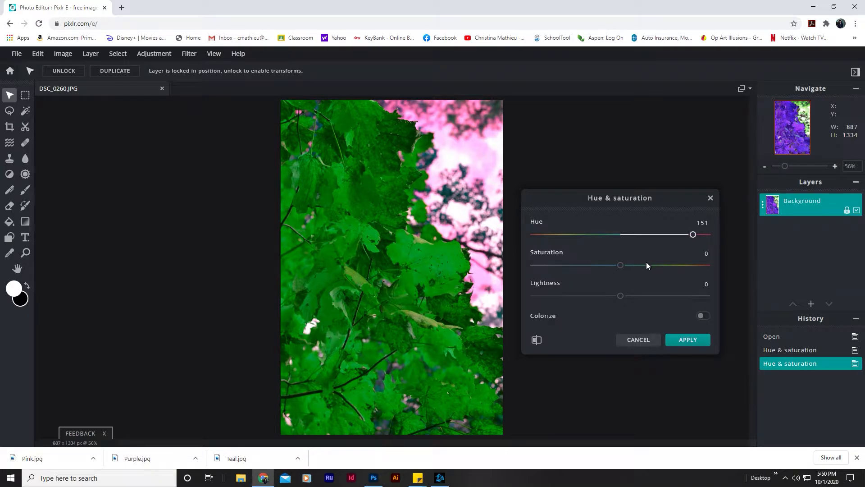
{"action": "left_click_drag", "start_coordinate": [621, 266], "coordinate": [642, 266]}
{"action": "left_click", "coordinate": [681, 342]}
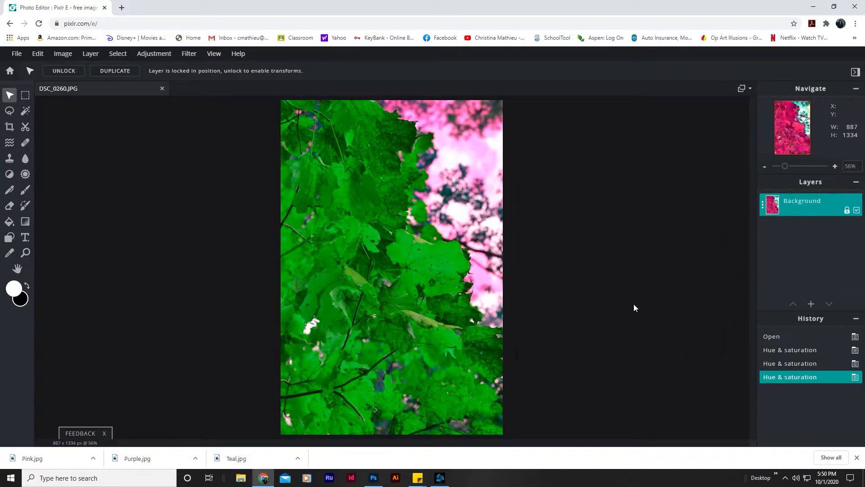
Download the green version as a JPG named Green
{"action": "left_click", "coordinate": [16, 54]}
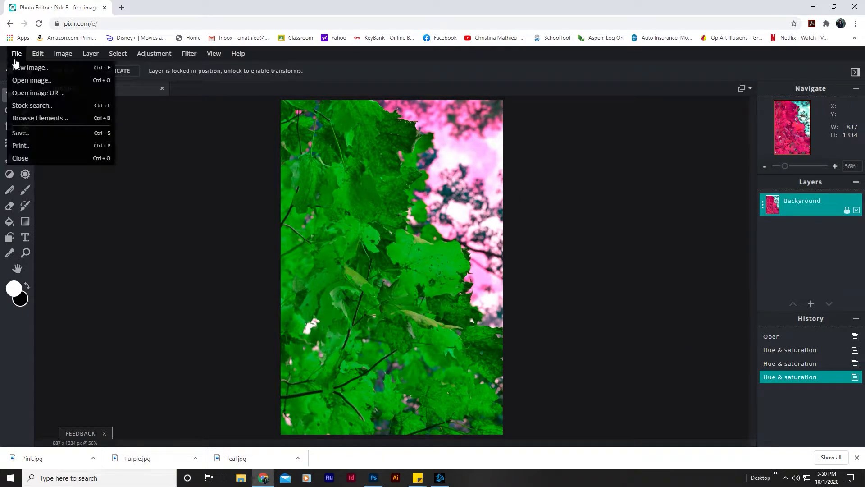
{"action": "left_click", "coordinate": [40, 134]}
{"action": "double_click", "coordinate": [656, 172]}
{"action": "type", "text": "Green"}
{"action": "left_click", "coordinate": [758, 330]}
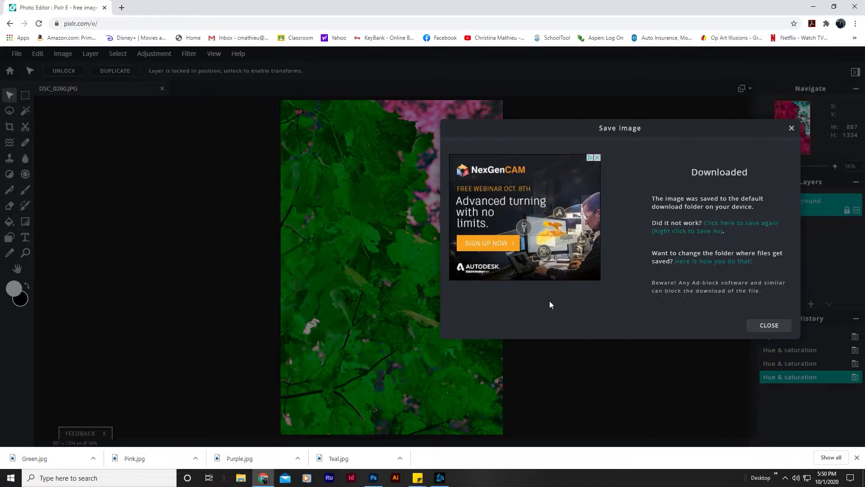
Close the leaf photo after saving and switch to the Pixlr X editor through the pixlr.com home page
{"action": "left_click", "coordinate": [762, 326]}
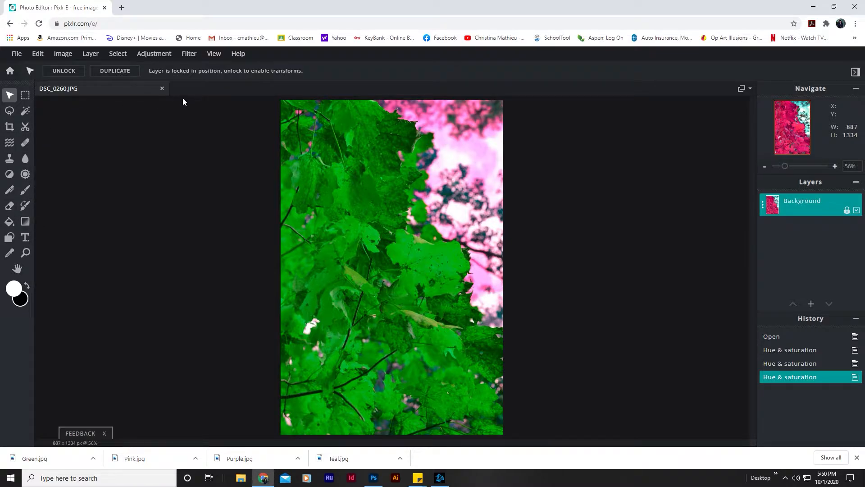
{"action": "left_click", "coordinate": [162, 88]}
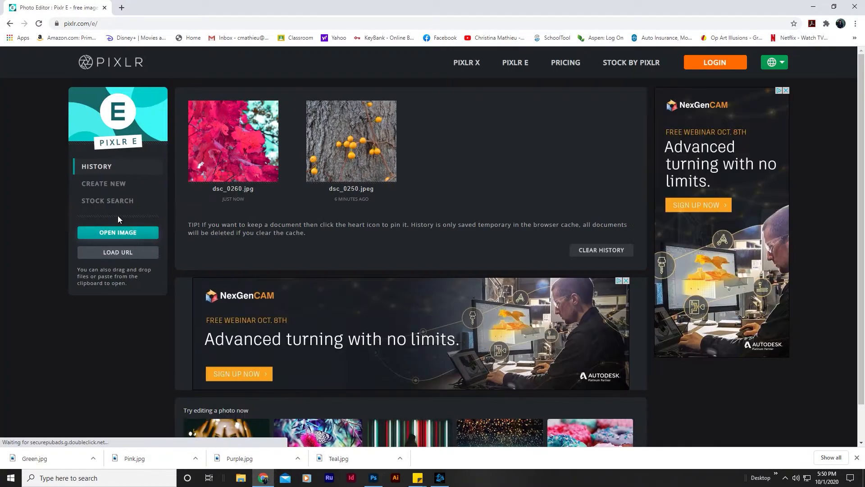
{"action": "left_click", "coordinate": [104, 23]}
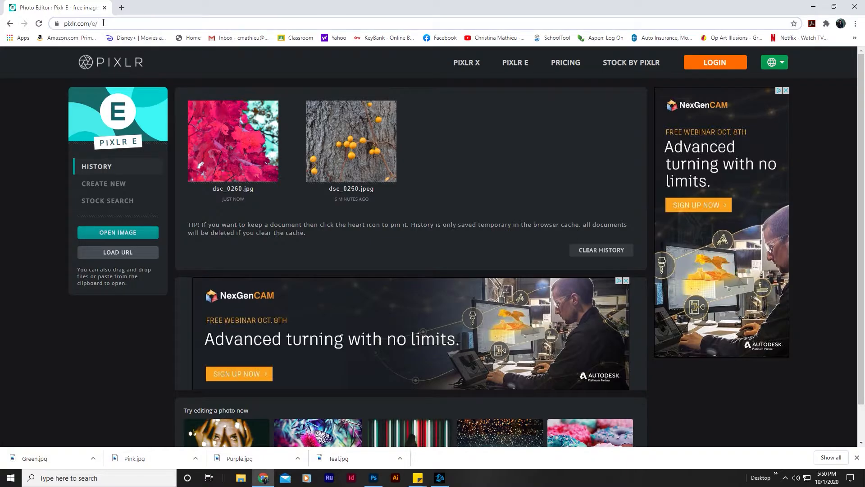
{"action": "key", "text": "End"}
{"action": "left_click_drag", "start_coordinate": [139, 23], "coordinate": [113, 24]}
{"action": "key", "text": "BackSpace"}
{"action": "key", "text": "Return"}
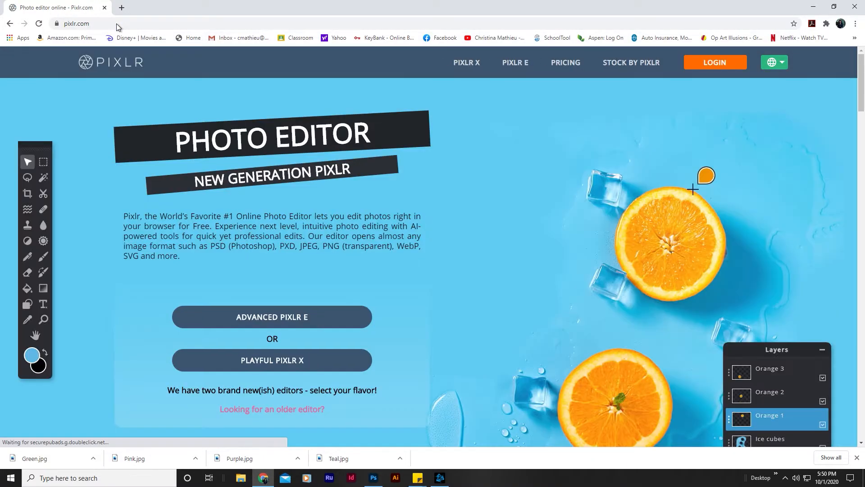
{"action": "left_click", "coordinate": [272, 365]}
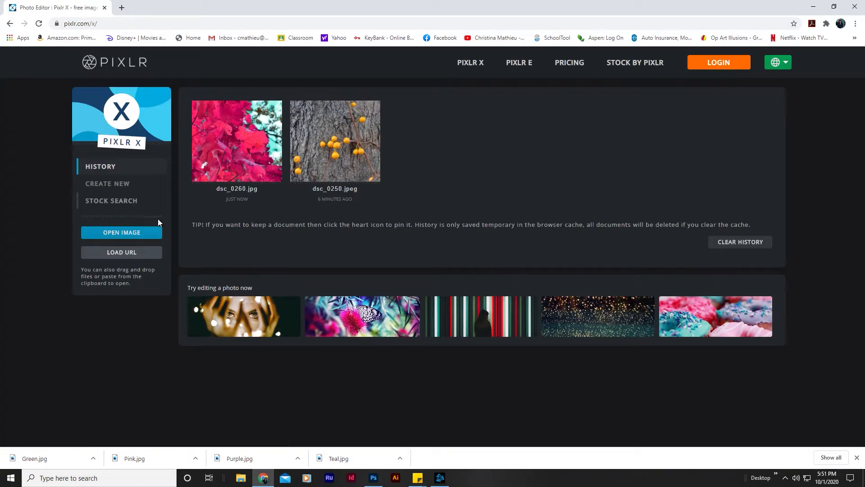
Create a new blank image named Pop Art, 3840 px wide and 2160 px high
{"action": "left_click", "coordinate": [110, 187]}
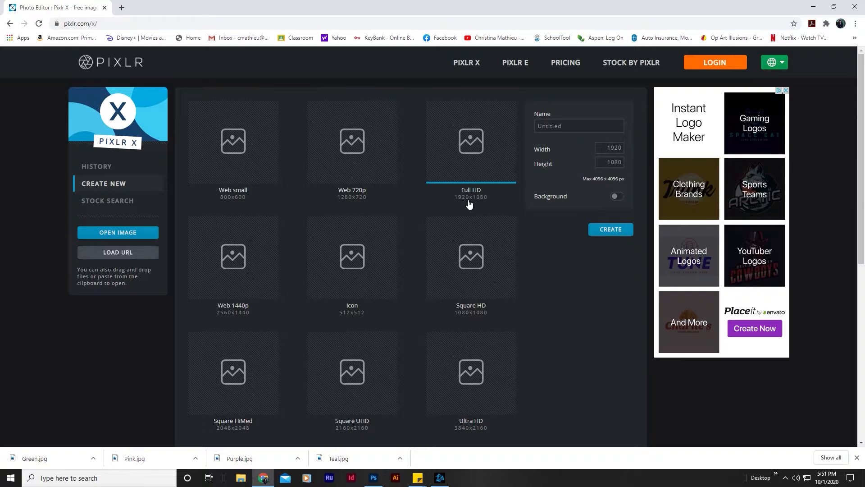
{"action": "left_click", "coordinate": [616, 168]}
{"action": "double_click", "coordinate": [609, 147]}
{"action": "type", "text": "3840"}
{"action": "key", "text": "Tab"}
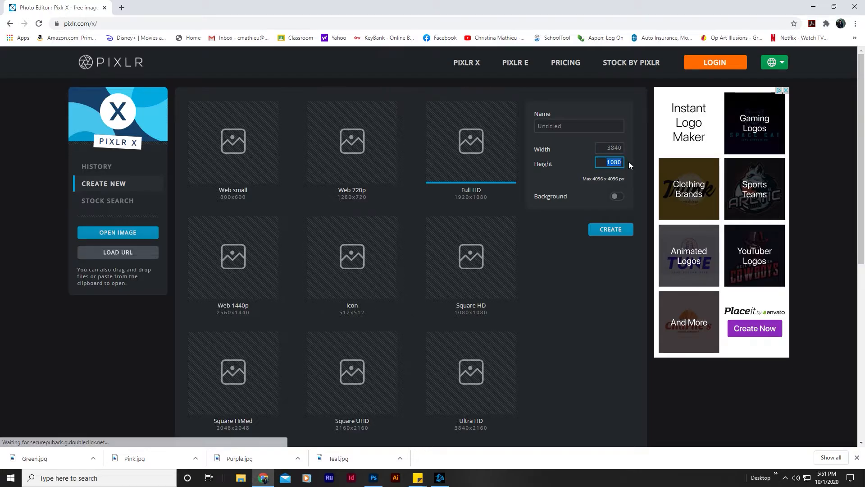
{"action": "type", "text": "2160"}
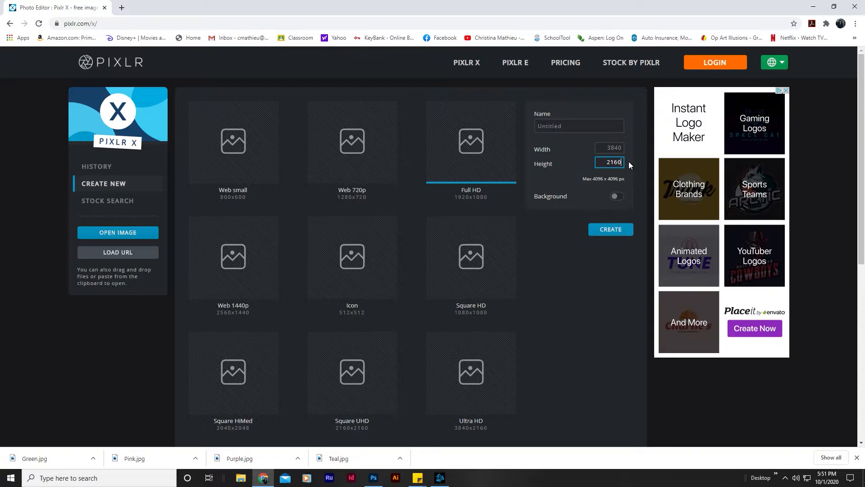
{"action": "left_click", "coordinate": [569, 121]}
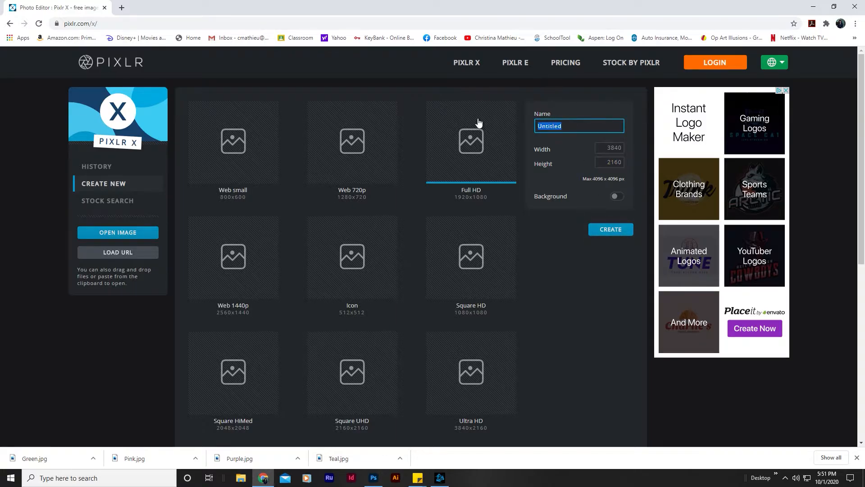
{"action": "type", "text": "Pop Art"}
{"action": "left_click", "coordinate": [609, 230]}
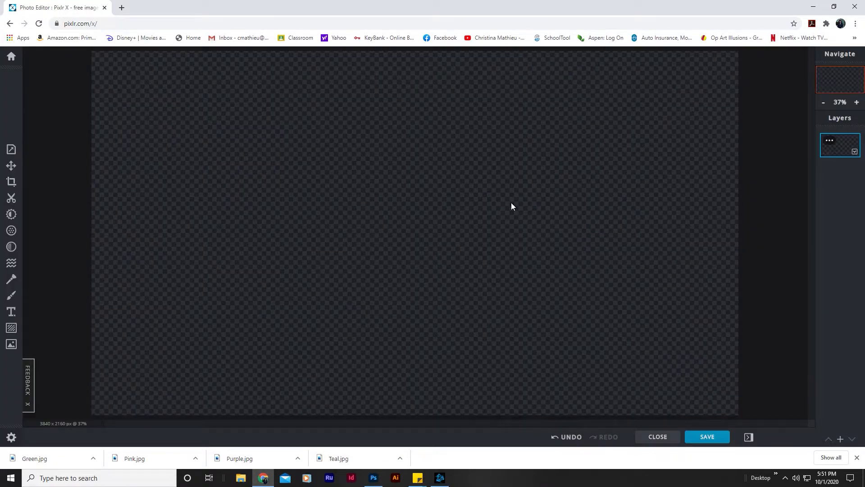
Add the Green image from the Downloads folder to the current document as a new layer
{"action": "left_click", "coordinate": [824, 102]}
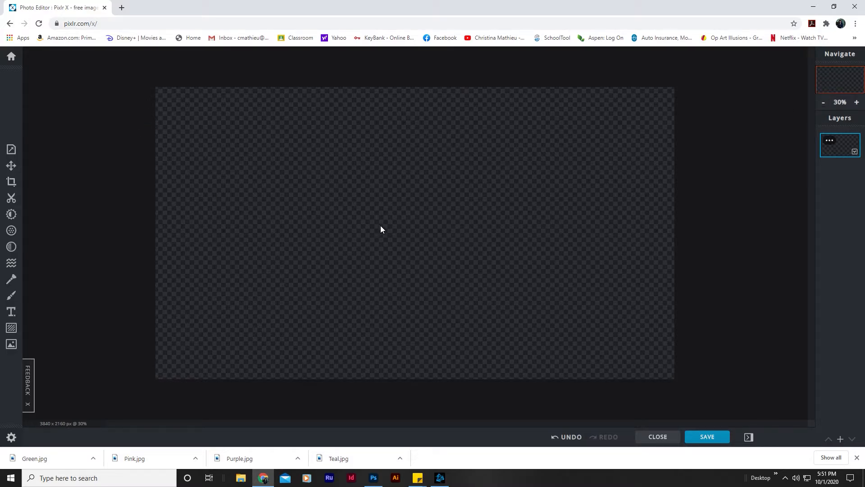
{"action": "left_click", "coordinate": [11, 345]}
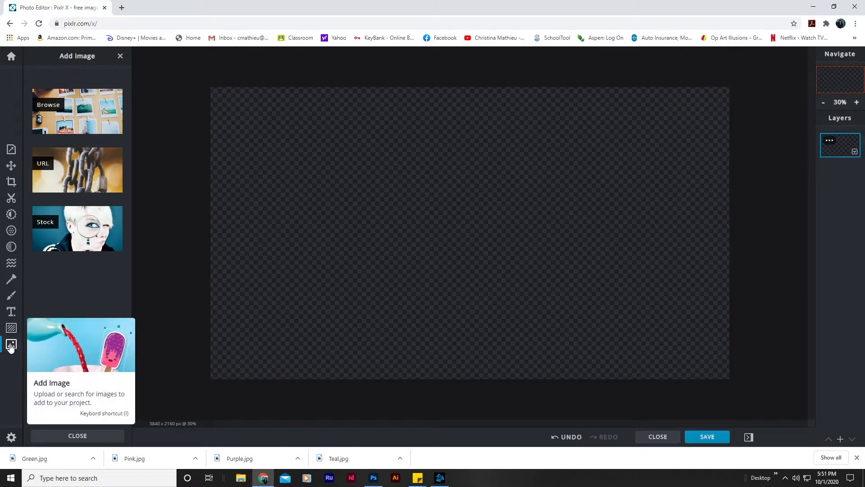
{"action": "left_click", "coordinate": [49, 107]}
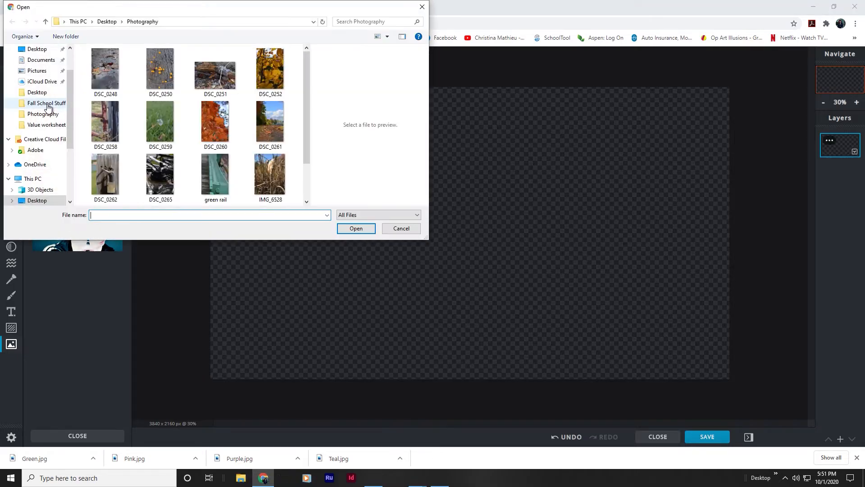
{"action": "scroll", "coordinate": [35, 110], "scroll_direction": "up", "scroll_amount": 2}
{"action": "left_click", "coordinate": [39, 68]}
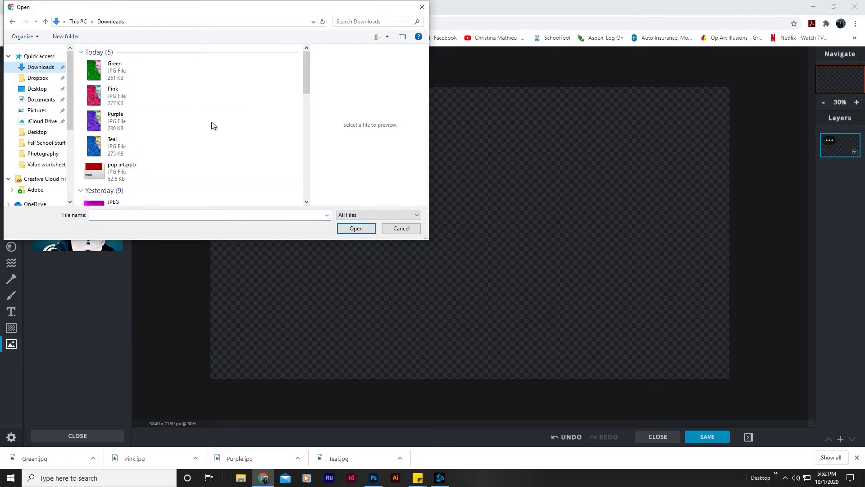
{"action": "double_click", "coordinate": [106, 72]}
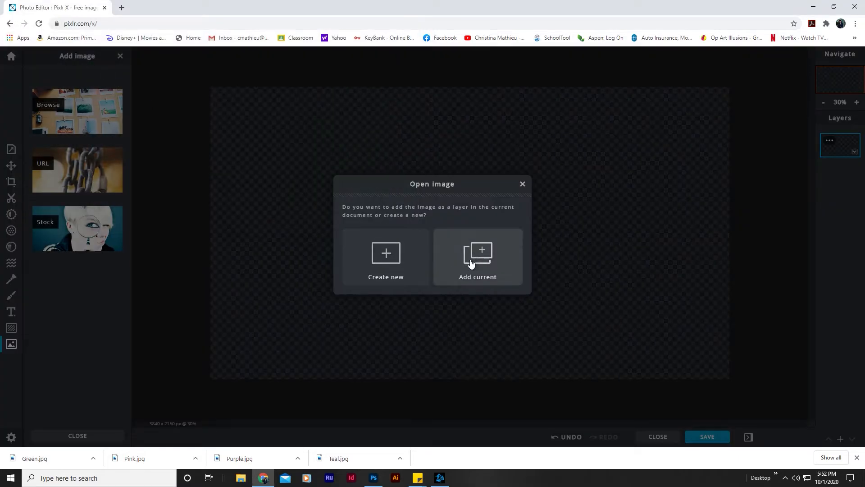
{"action": "left_click", "coordinate": [468, 267]}
Rotate the green image a quarter turn counterclockwise and place it in the canvas's lower-left corner
{"action": "left_click_drag", "start_coordinate": [501, 230], "coordinate": [355, 266]}
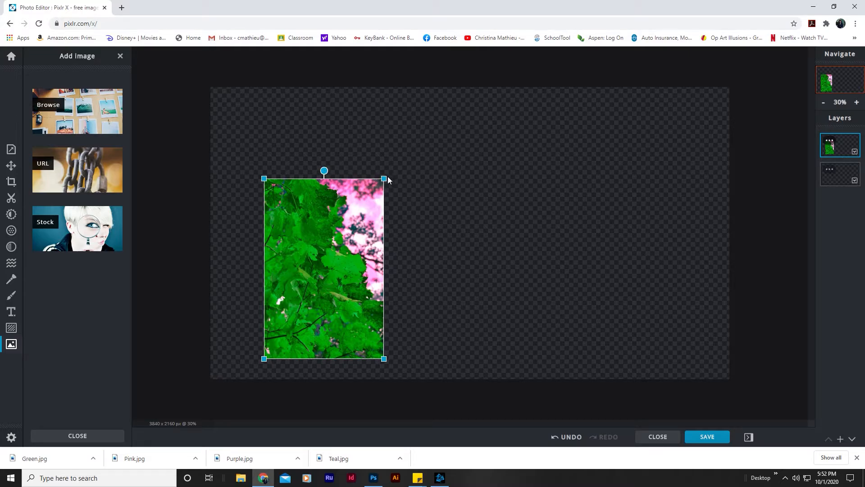
{"action": "left_click_drag", "start_coordinate": [325, 170], "coordinate": [225, 266]}
{"action": "left_click_drag", "start_coordinate": [355, 275], "coordinate": [331, 325]}
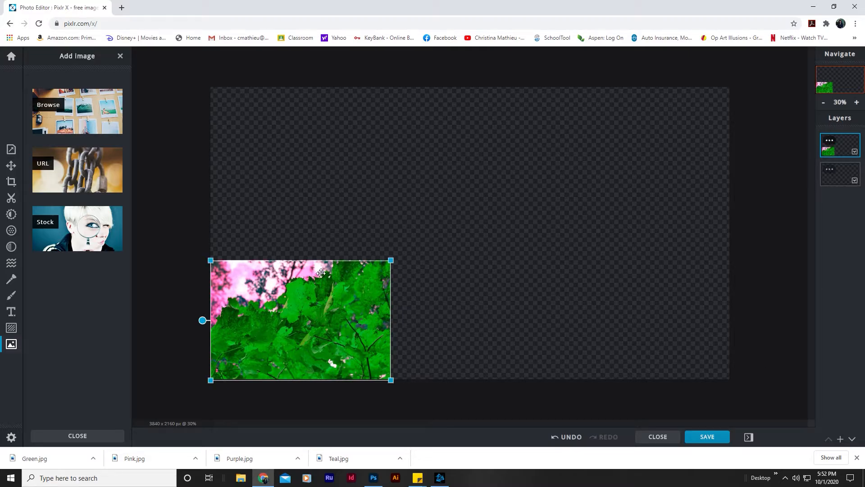
{"action": "left_click", "coordinate": [293, 213]}
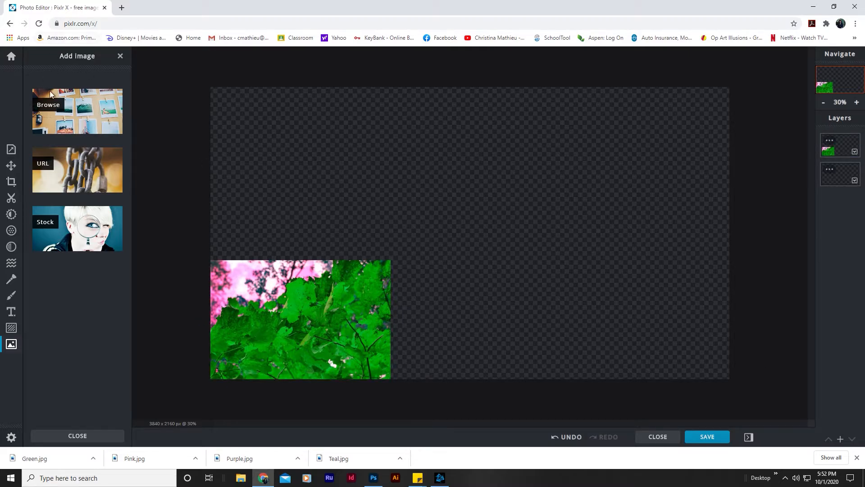
Add the Pink image from Downloads to the current document as a layer
{"action": "left_click", "coordinate": [66, 118]}
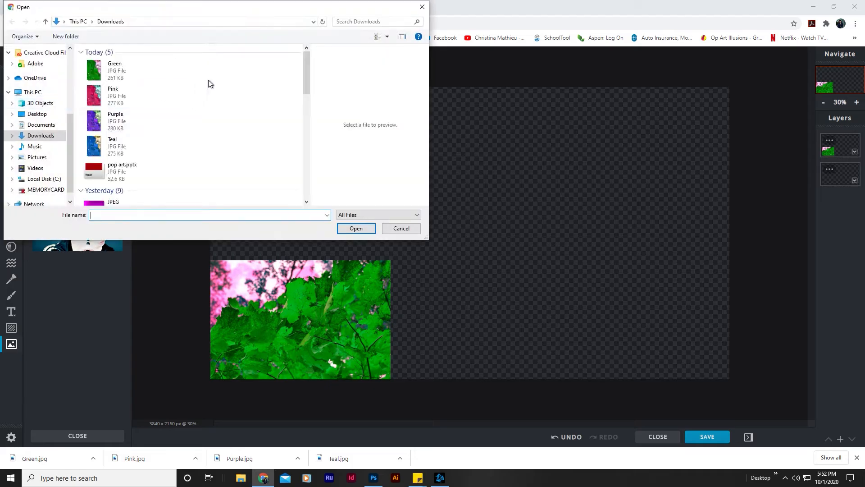
{"action": "left_click", "coordinate": [110, 100]}
{"action": "double_click", "coordinate": [109, 99]}
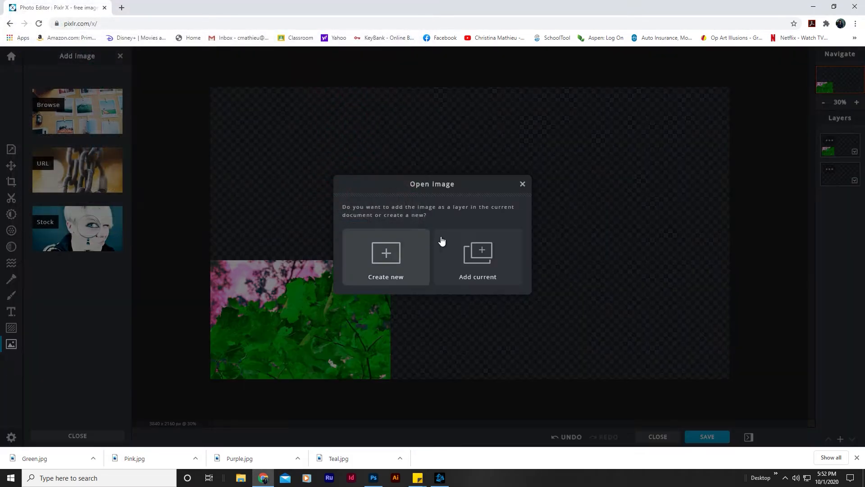
{"action": "left_click", "coordinate": [471, 252]}
Rotate the pink image a quarter turn counterclockwise and place it directly above the green image, flush with the canvas's left edge
{"action": "left_click_drag", "start_coordinate": [485, 168], "coordinate": [393, 165]}
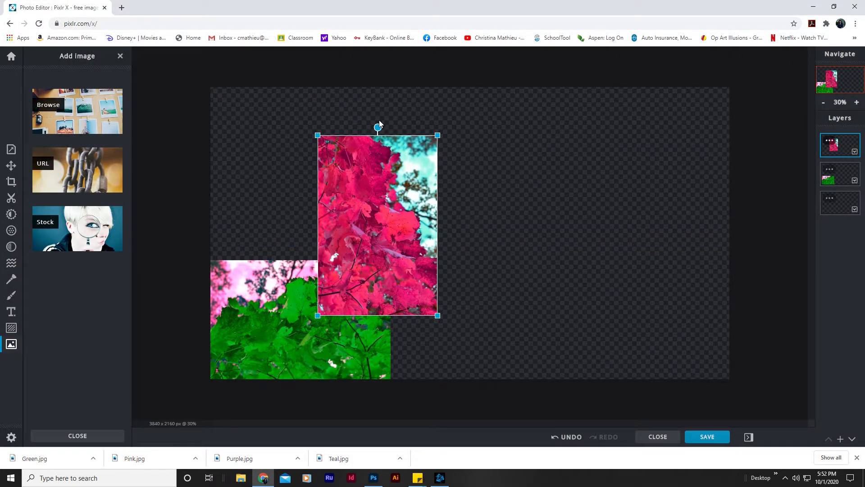
{"action": "left_click_drag", "start_coordinate": [378, 125], "coordinate": [242, 224]}
{"action": "left_click_drag", "start_coordinate": [376, 217], "coordinate": [298, 191]}
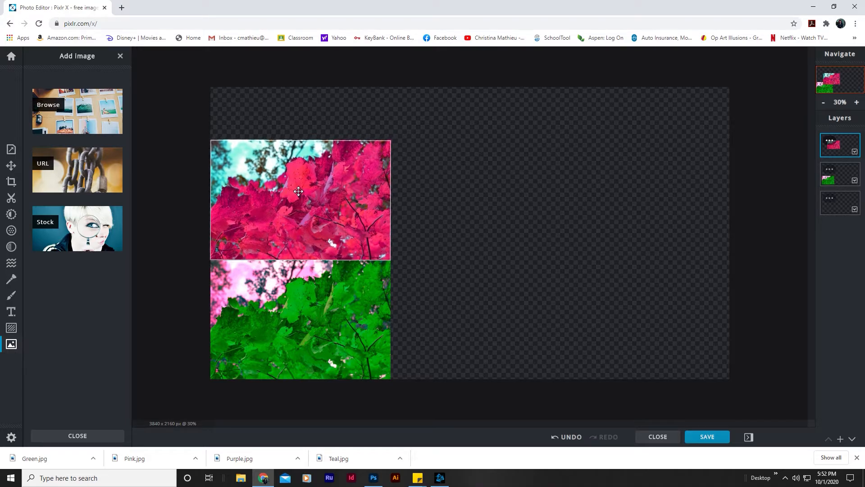
{"action": "left_click", "coordinate": [300, 222]}
{"action": "left_click", "coordinate": [232, 128]}
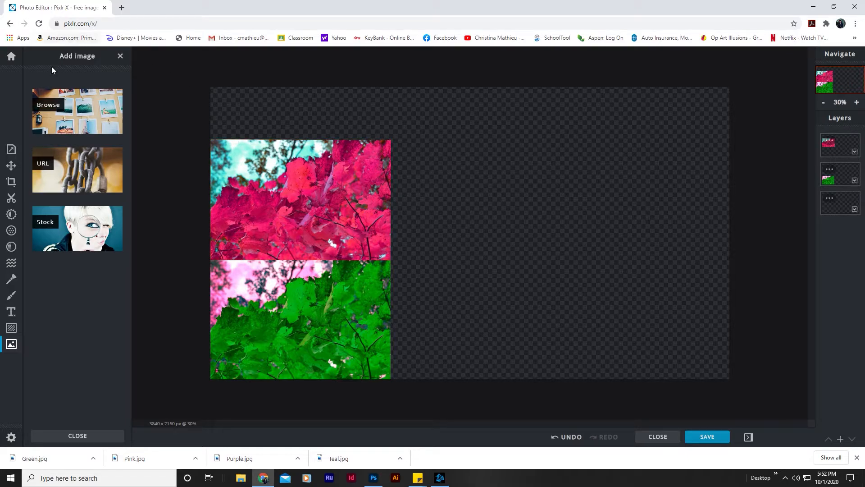
Add the Purple image from Downloads to the current document as a layer
{"action": "left_click", "coordinate": [76, 119]}
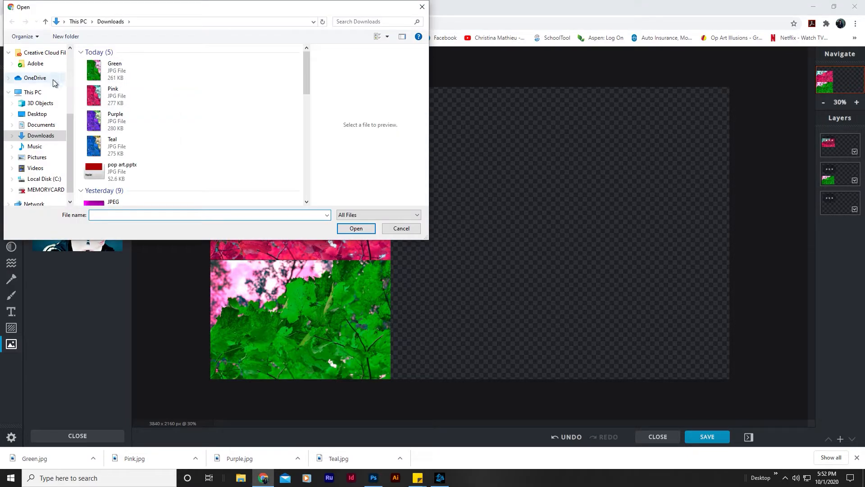
{"action": "double_click", "coordinate": [112, 130]}
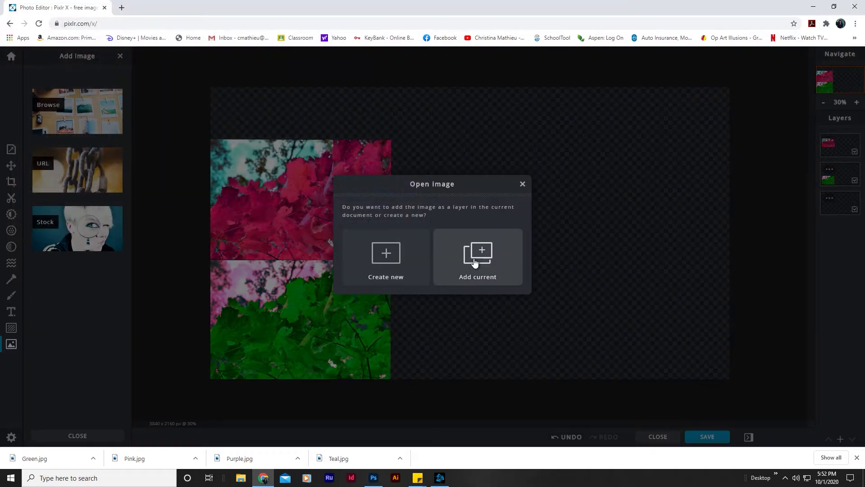
{"action": "left_click", "coordinate": [471, 255]}
Rotate the purple image a quarter turn counterclockwise and place it against the green image's right edge along the canvas bottom
{"action": "left_click_drag", "start_coordinate": [476, 263], "coordinate": [604, 347]}
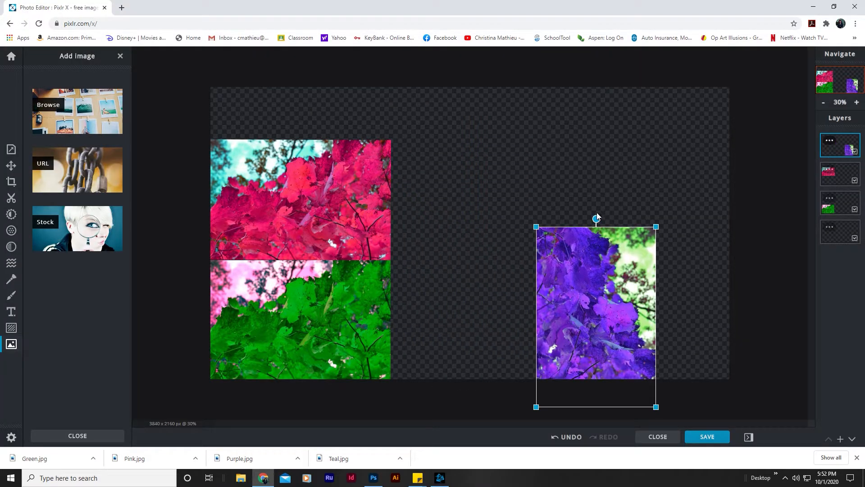
{"action": "left_click_drag", "start_coordinate": [596, 218], "coordinate": [445, 319]}
{"action": "left_click_drag", "start_coordinate": [622, 295], "coordinate": [507, 301]}
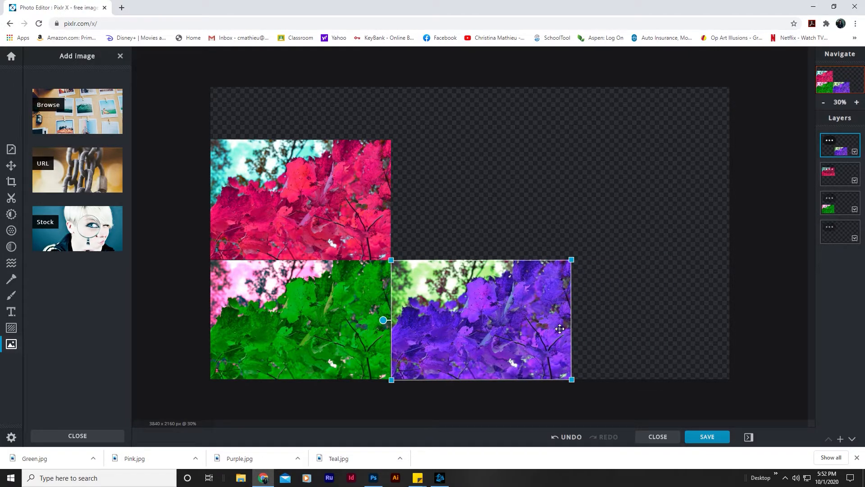
{"action": "left_click", "coordinate": [620, 303]}
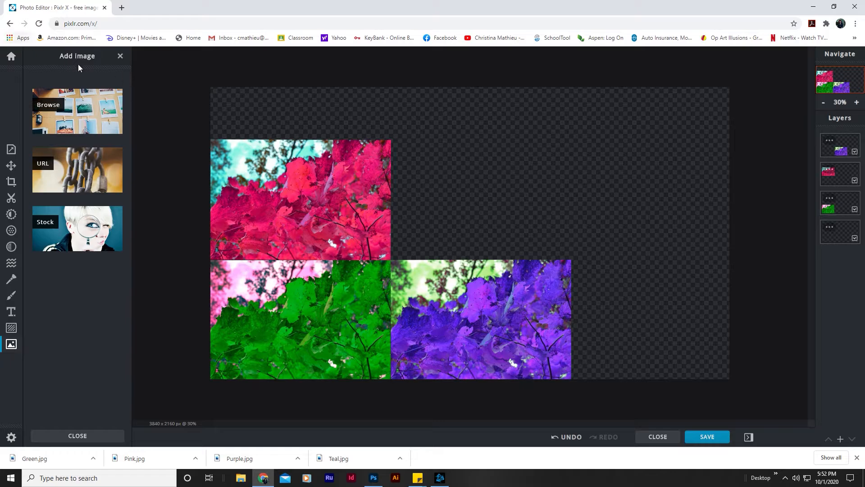
Add the Teal image from Downloads to the current document as a layer
{"action": "left_click", "coordinate": [93, 117]}
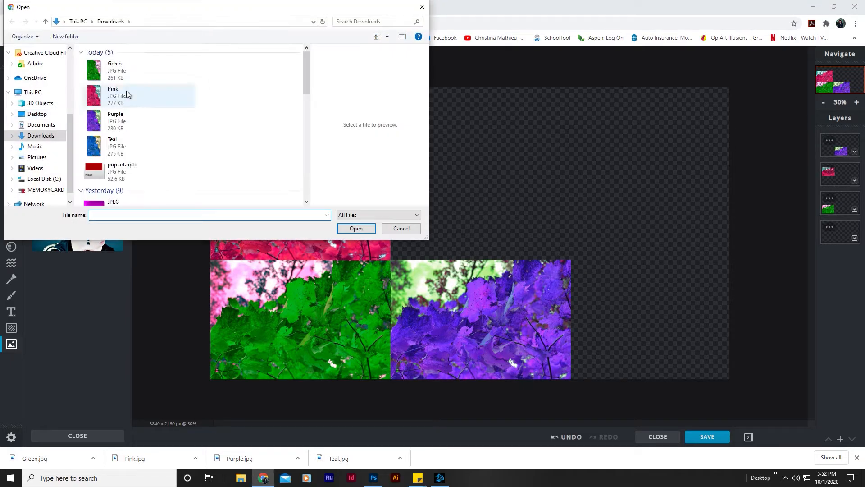
{"action": "double_click", "coordinate": [110, 148]}
{"action": "left_click", "coordinate": [512, 276]}
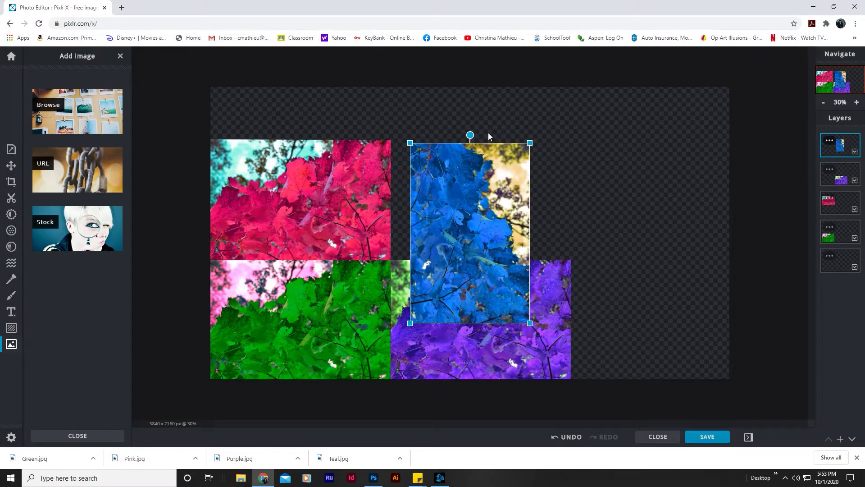
Rotate the teal image a quarter turn counterclockwise and align it above the purple image, beside the pink one, completing the two-by-two grid
{"action": "left_click_drag", "start_coordinate": [469, 135], "coordinate": [365, 235]}
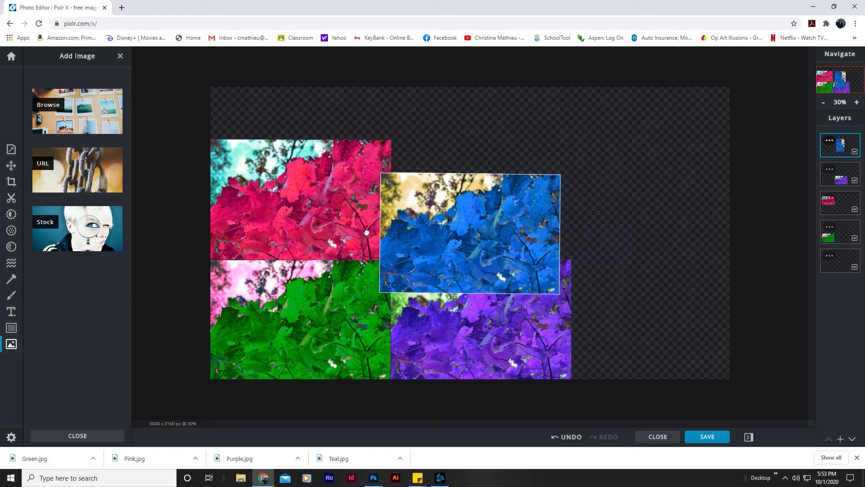
{"action": "left_click_drag", "start_coordinate": [489, 251], "coordinate": [498, 217]}
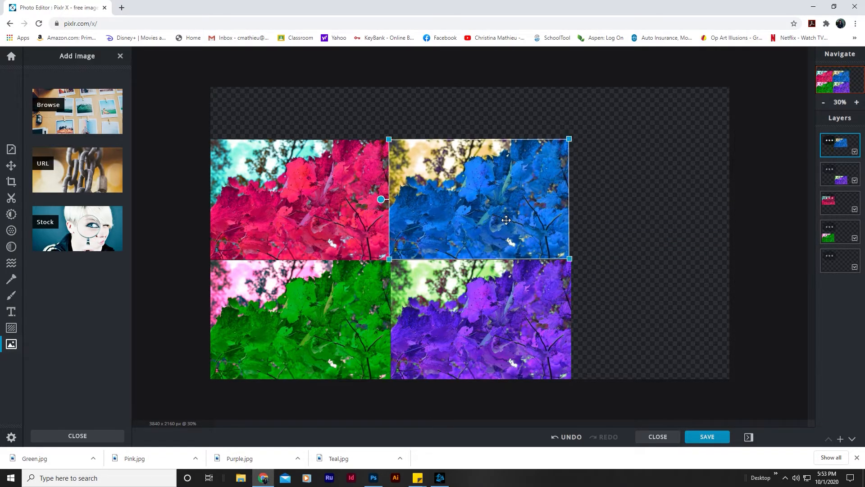
{"action": "left_click", "coordinate": [580, 229]}
{"action": "left_click", "coordinate": [558, 230]}
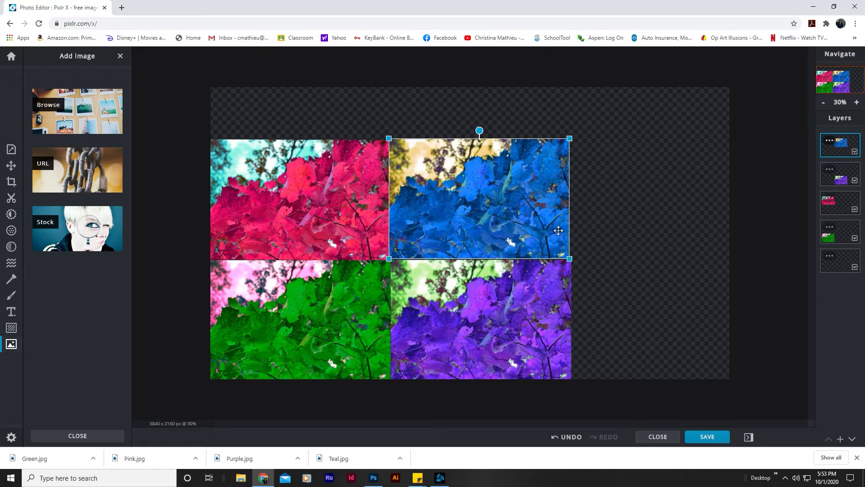
{"action": "left_click", "coordinate": [630, 245]}
{"action": "left_click_drag", "start_coordinate": [531, 226], "coordinate": [558, 231]}
{"action": "left_click", "coordinate": [594, 238]}
{"action": "left_click", "coordinate": [600, 237]}
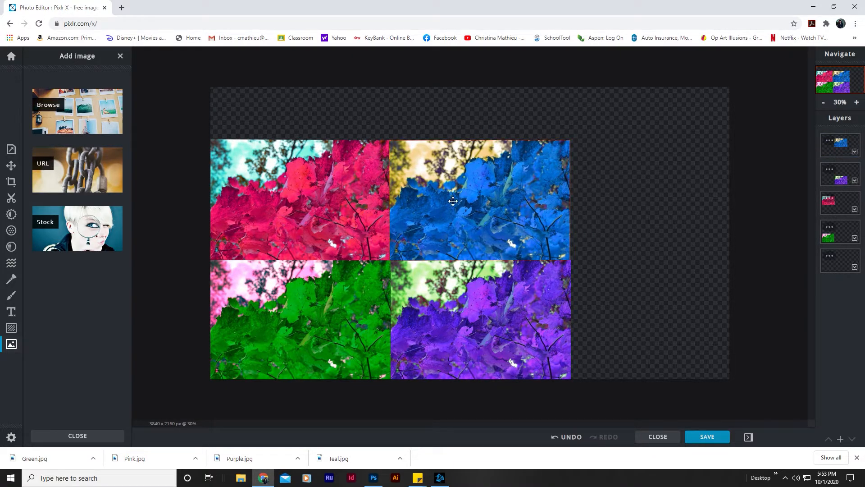
Crop the canvas to the outer edges of the four-image grid, at 2656 by 1758 px
{"action": "left_click", "coordinate": [11, 181]}
{"action": "left_click_drag", "start_coordinate": [455, 61], "coordinate": [458, 123]}
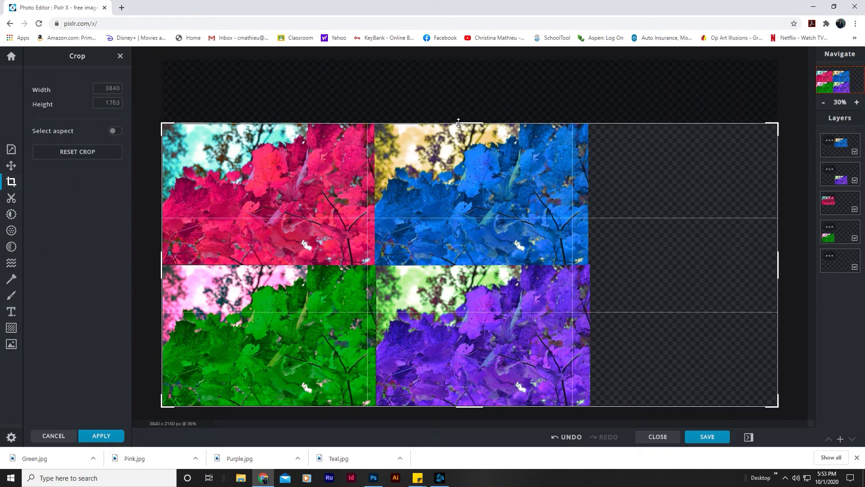
{"action": "left_click_drag", "start_coordinate": [781, 273], "coordinate": [589, 275]}
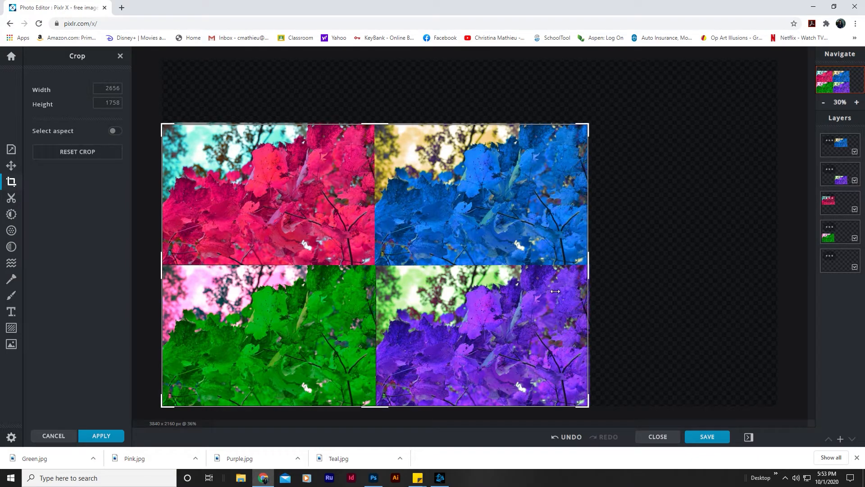
{"action": "key", "text": "Return"}
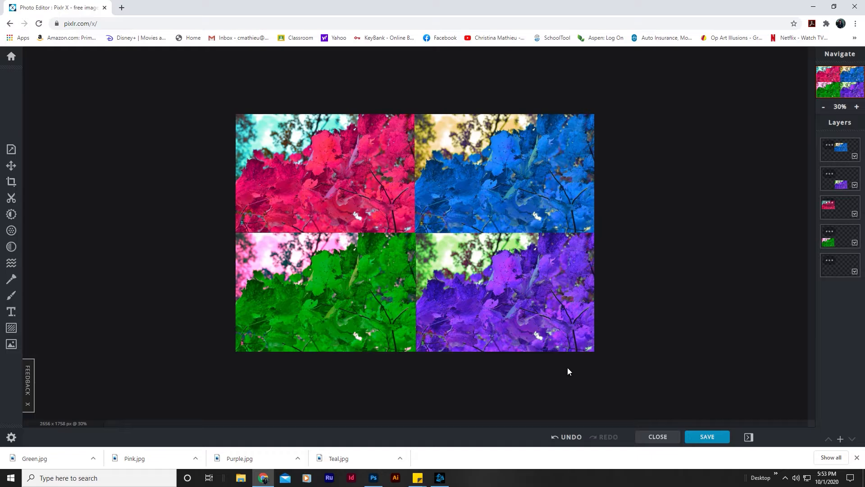
Download the collage as a PNG named Pop Art, view the downloaded image and close the save dialog
{"action": "left_click", "coordinate": [706, 436]}
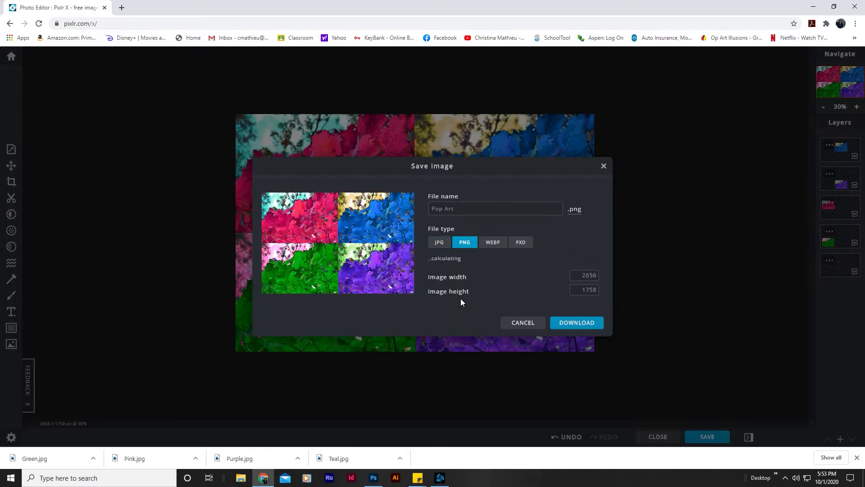
{"action": "left_click", "coordinate": [578, 323]}
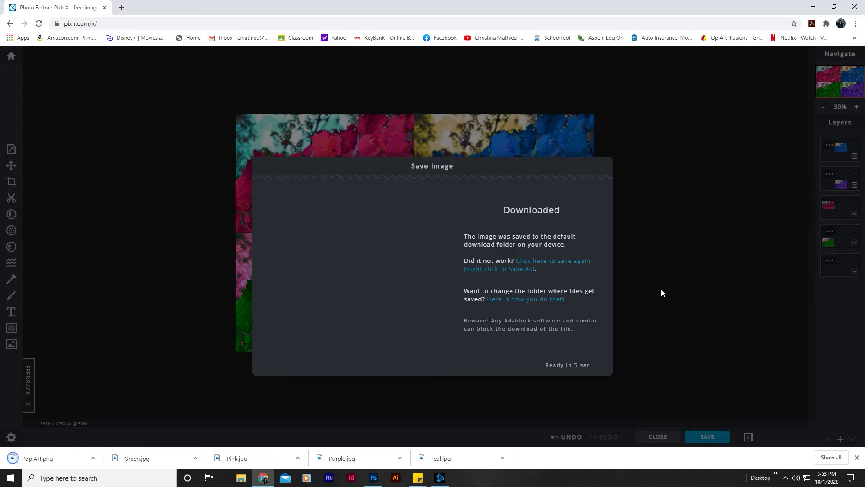
{"action": "left_click", "coordinate": [31, 458]}
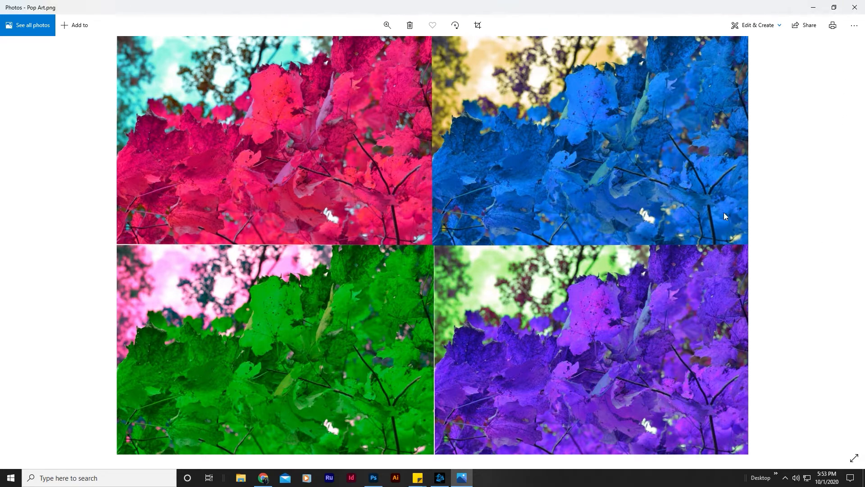
{"action": "left_click", "coordinate": [855, 7]}
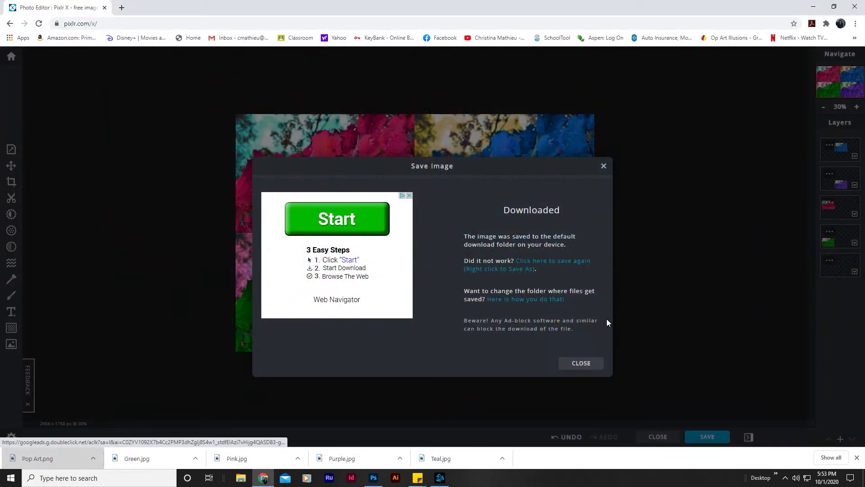
{"action": "left_click", "coordinate": [586, 364]}
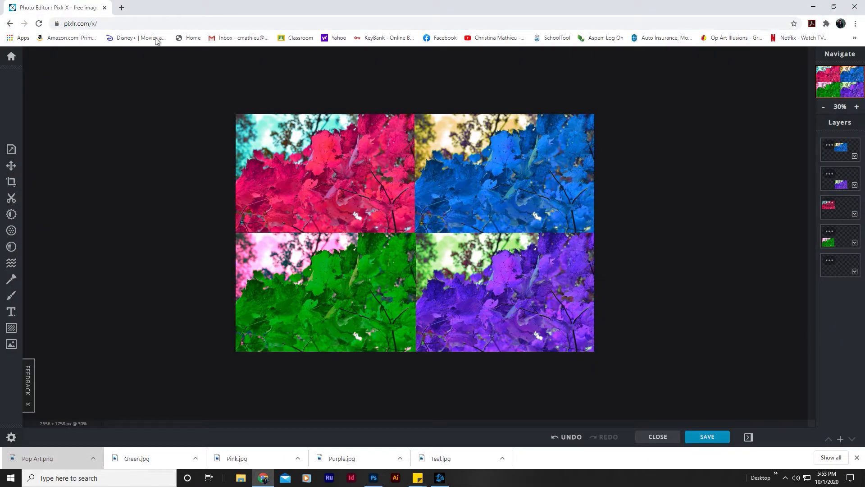
Switch to Photoshop and create a new document 5 inches wide and 7 inches high
{"action": "left_click", "coordinate": [813, 7]}
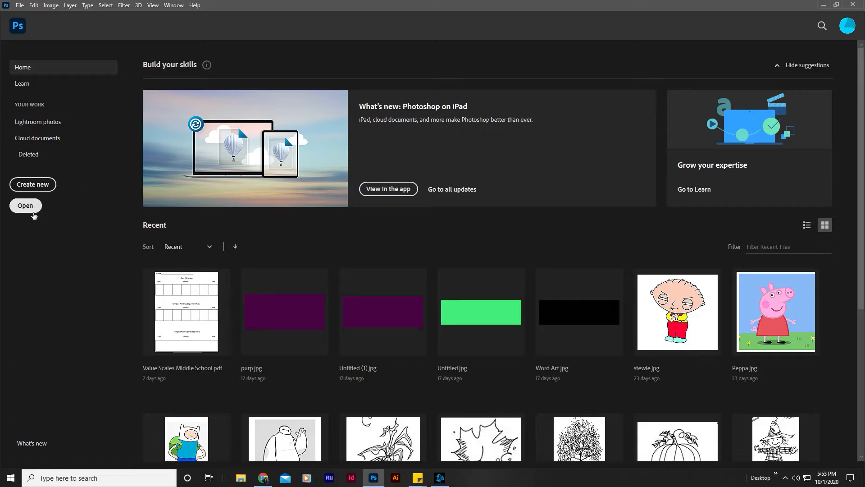
{"action": "left_click", "coordinate": [41, 187]}
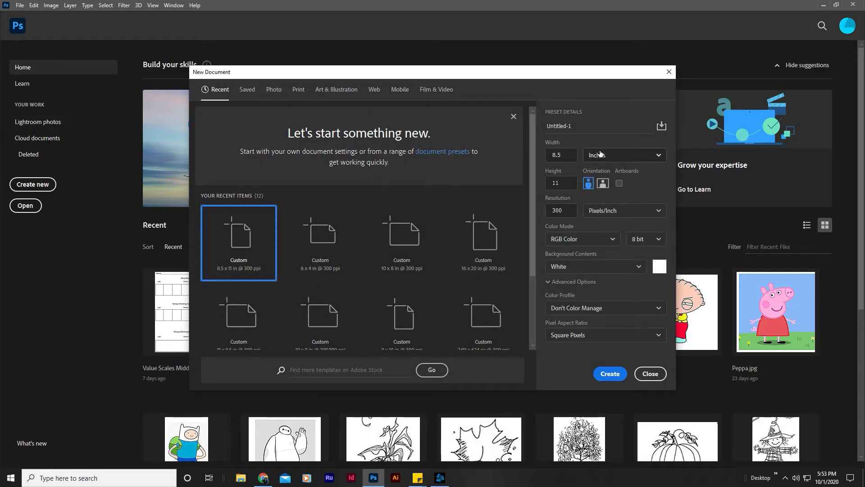
{"action": "double_click", "coordinate": [557, 158]}
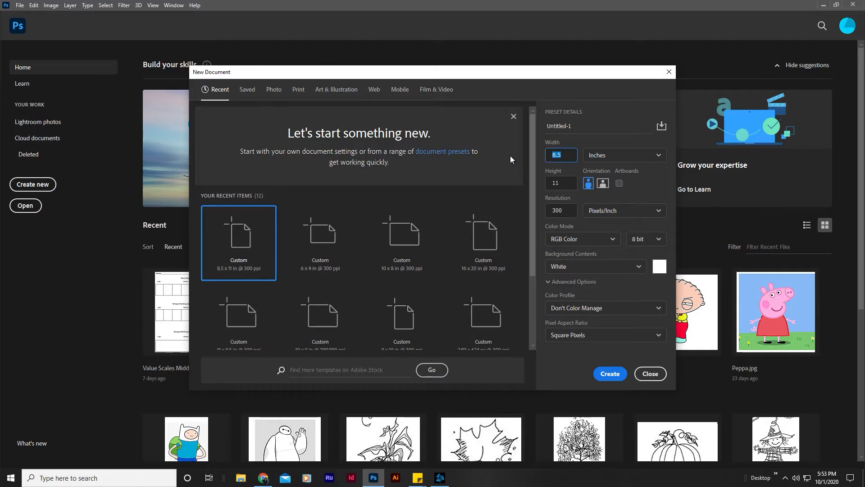
{"action": "type", "text": "5"}
{"action": "left_click", "coordinate": [654, 156]}
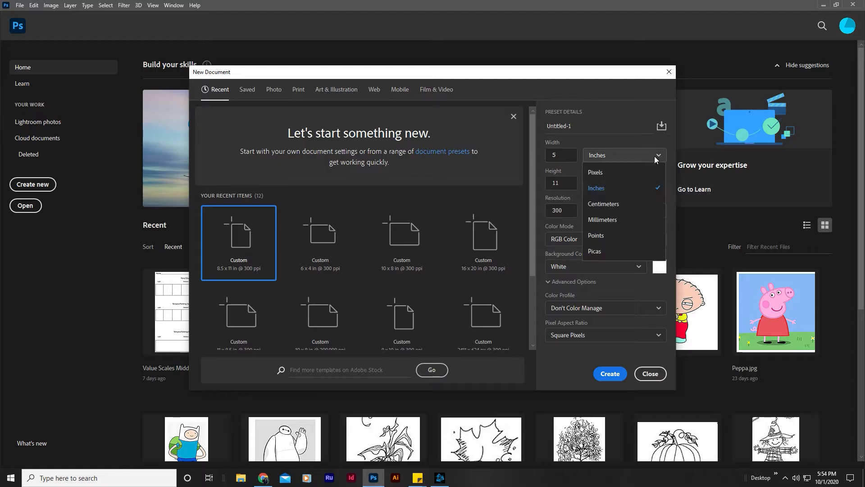
{"action": "left_click", "coordinate": [597, 189]}
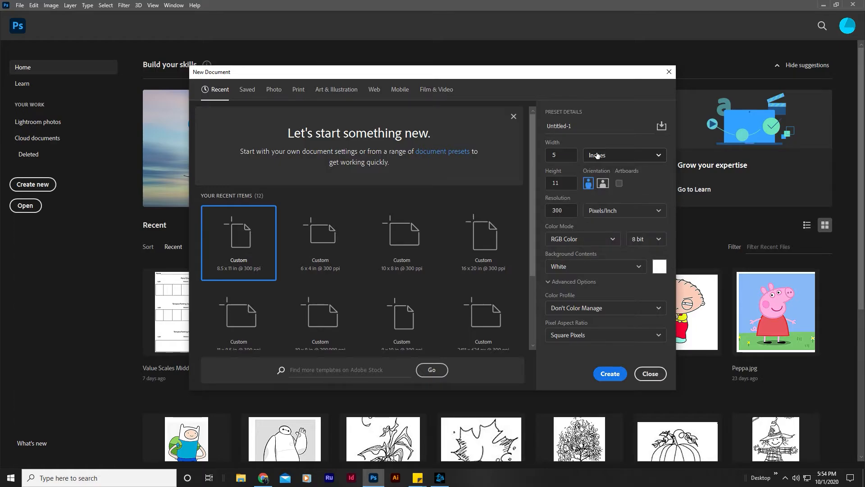
{"action": "double_click", "coordinate": [566, 182]}
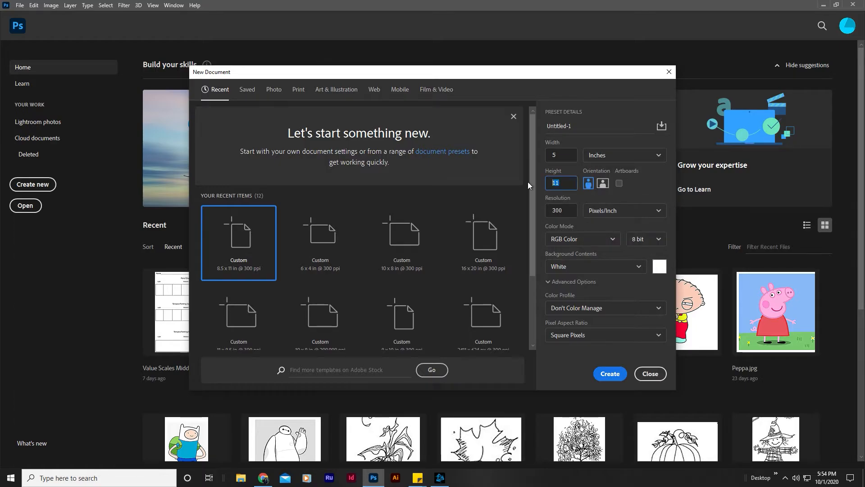
{"action": "type", "text": "7"}
{"action": "left_click", "coordinate": [605, 376]}
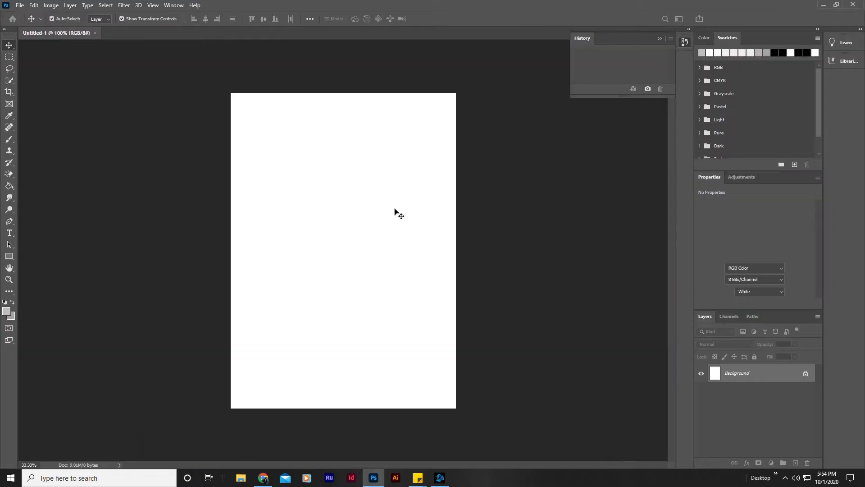
Place the DSC_0260 leaf photo from the desktop's Photography folder into the document as a linked image
{"action": "left_click", "coordinate": [20, 5]}
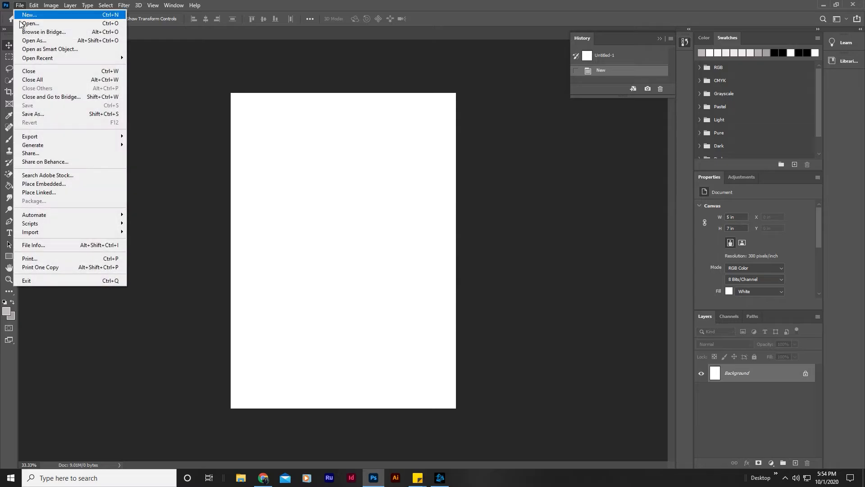
{"action": "left_click", "coordinate": [53, 193]}
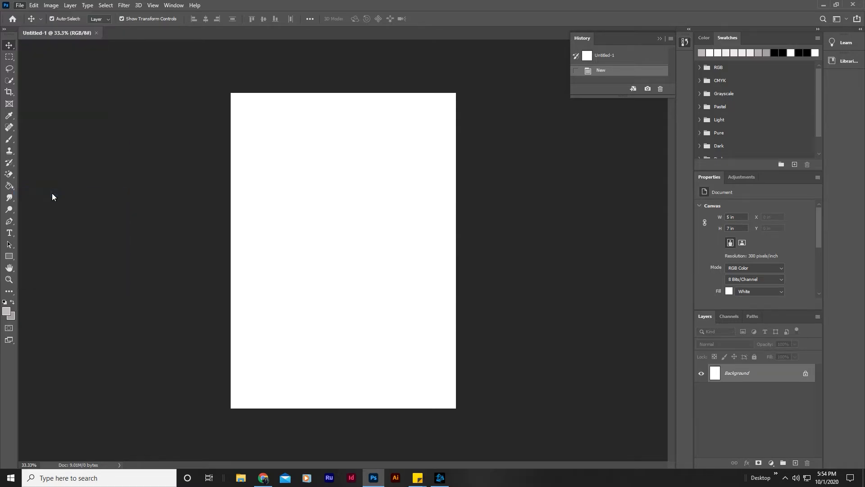
{"action": "scroll", "coordinate": [123, 117], "scroll_direction": "down", "scroll_amount": 3}
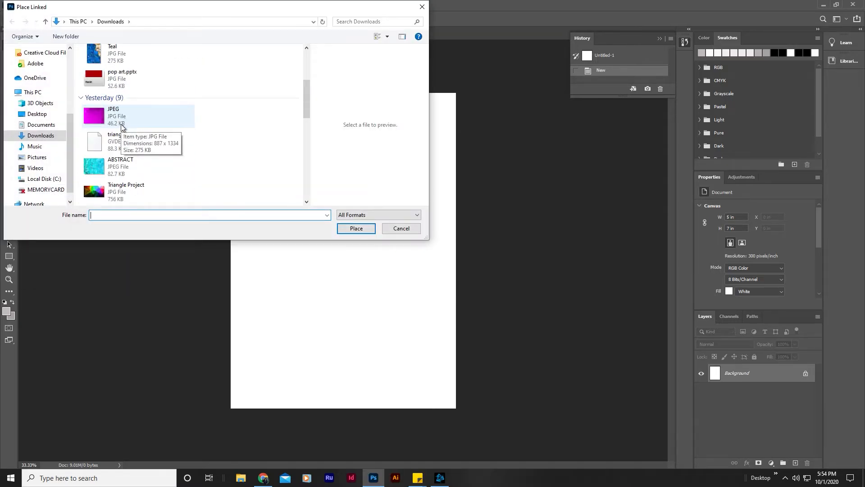
{"action": "scroll", "coordinate": [122, 127], "scroll_direction": "up", "scroll_amount": 3}
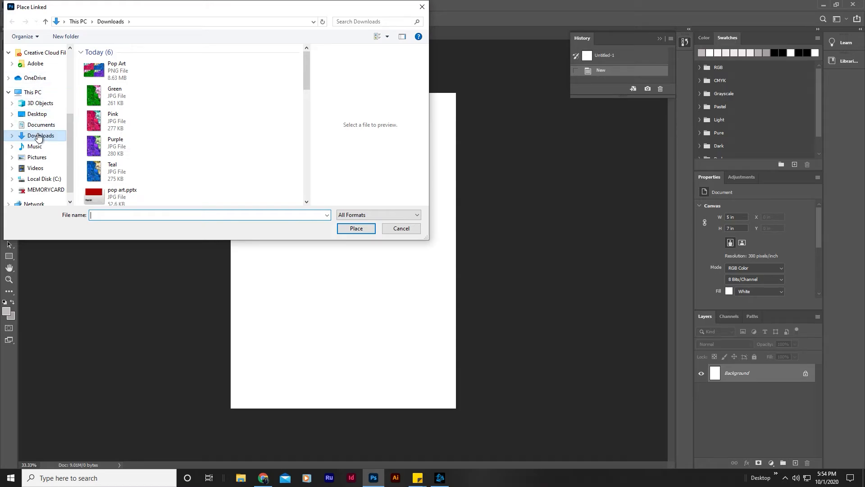
{"action": "left_click", "coordinate": [37, 157]}
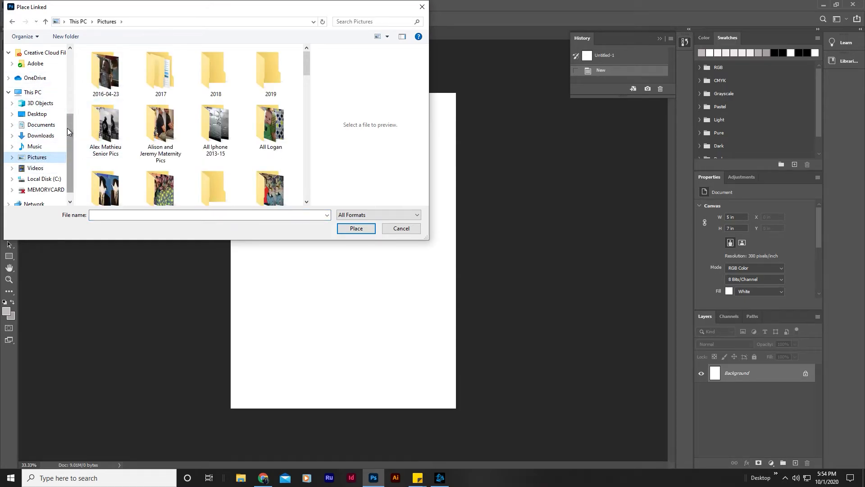
{"action": "scroll", "coordinate": [63, 126], "scroll_direction": "up", "scroll_amount": 3}
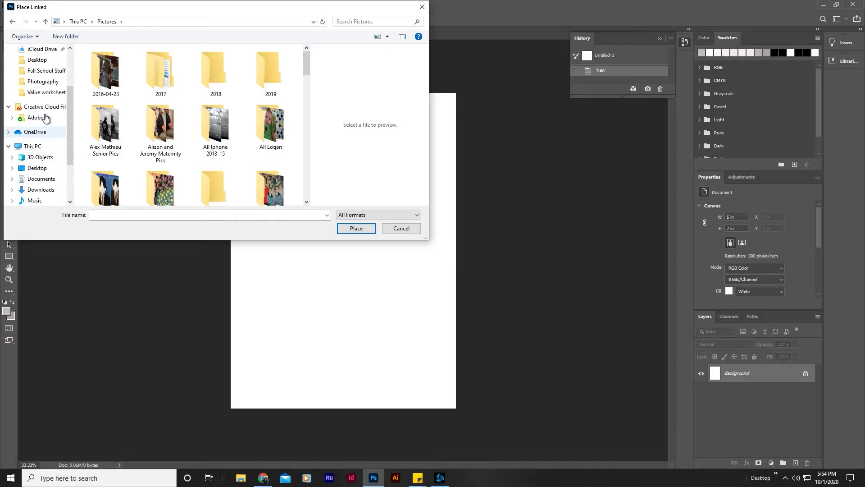
{"action": "scroll", "coordinate": [46, 118], "scroll_direction": "up", "scroll_amount": 2}
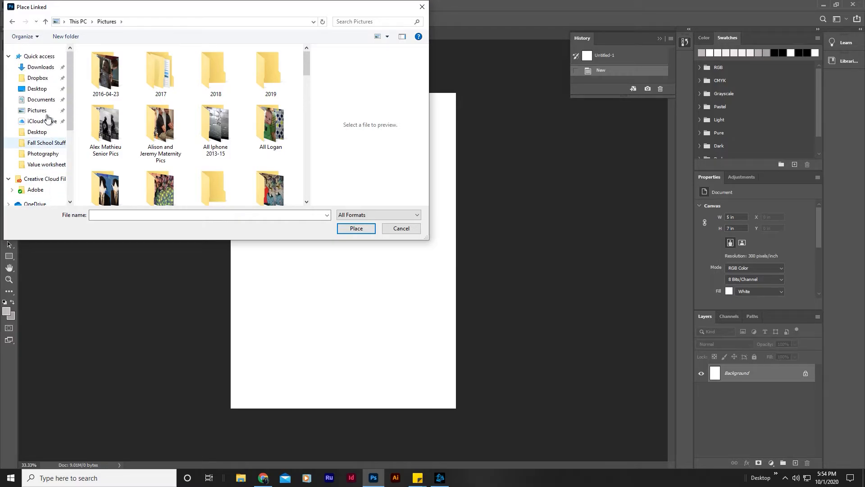
{"action": "left_click", "coordinate": [39, 88]}
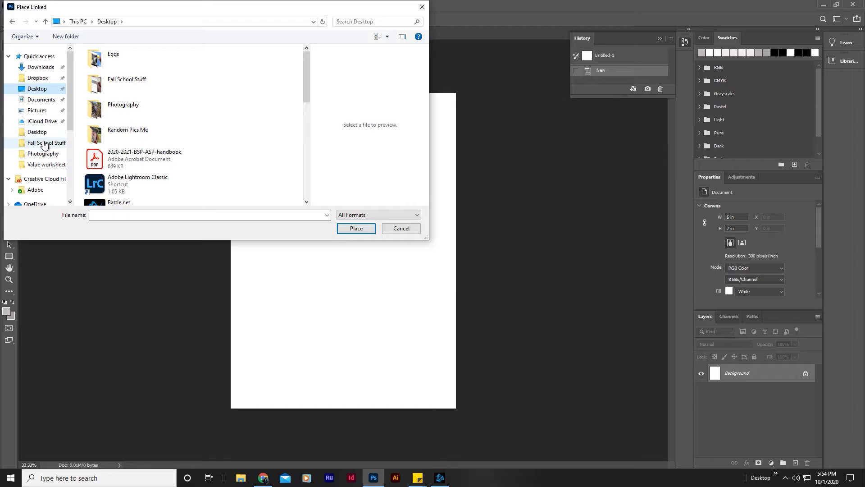
{"action": "double_click", "coordinate": [97, 112]}
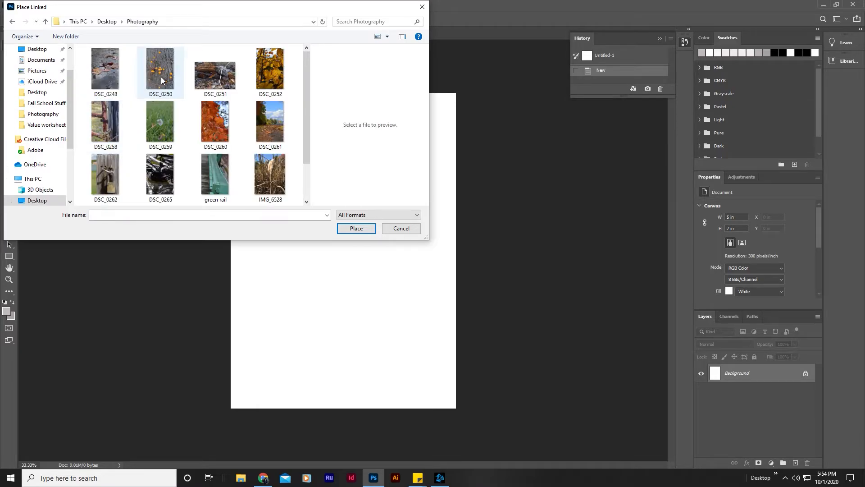
{"action": "left_click", "coordinate": [207, 124]}
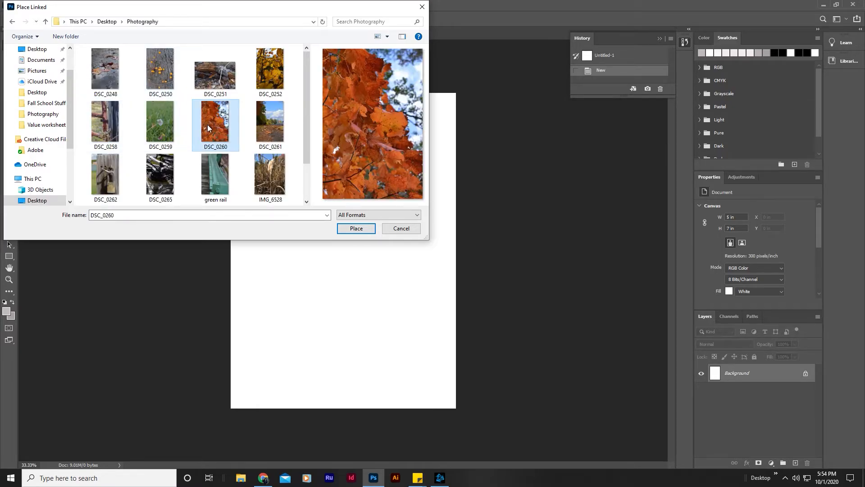
{"action": "left_click", "coordinate": [356, 228]}
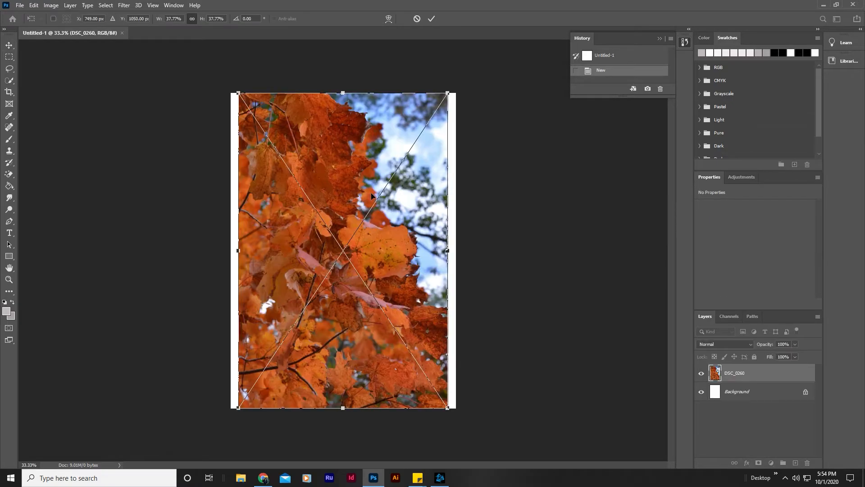
Move and enlarge the placed leaf photo until it covers the whole canvas, and commit the placement
{"action": "left_click_drag", "start_coordinate": [371, 194], "coordinate": [364, 194]}
{"action": "left_click_drag", "start_coordinate": [443, 88], "coordinate": [460, 64]}
{"action": "left_click_drag", "start_coordinate": [421, 136], "coordinate": [425, 141]}
{"action": "key", "text": "Return"}
{"action": "left_click", "coordinate": [132, 85]}
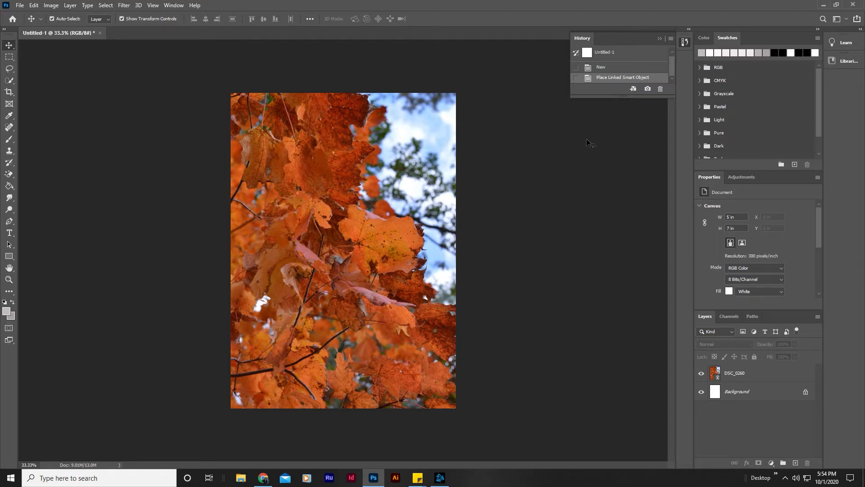
Add a Hue/Saturation adjustment layer above the leaf photo with hue +172 and saturation +30
{"action": "left_click", "coordinate": [745, 178]}
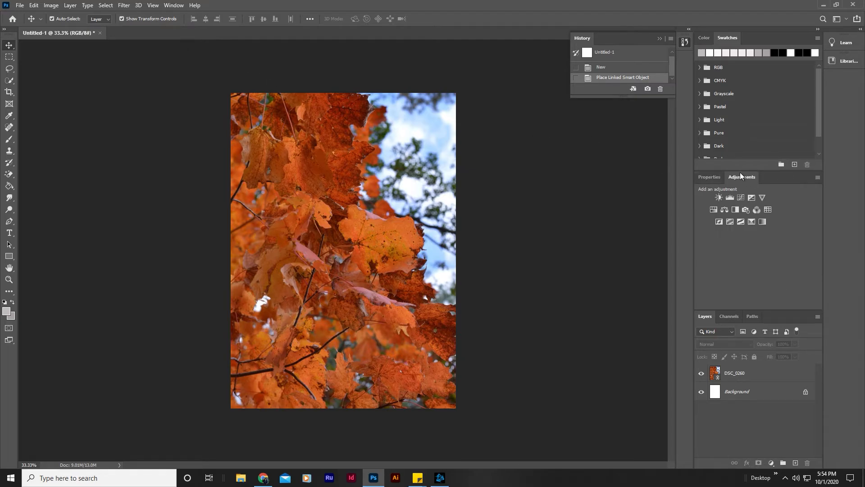
{"action": "left_click", "coordinate": [714, 209]}
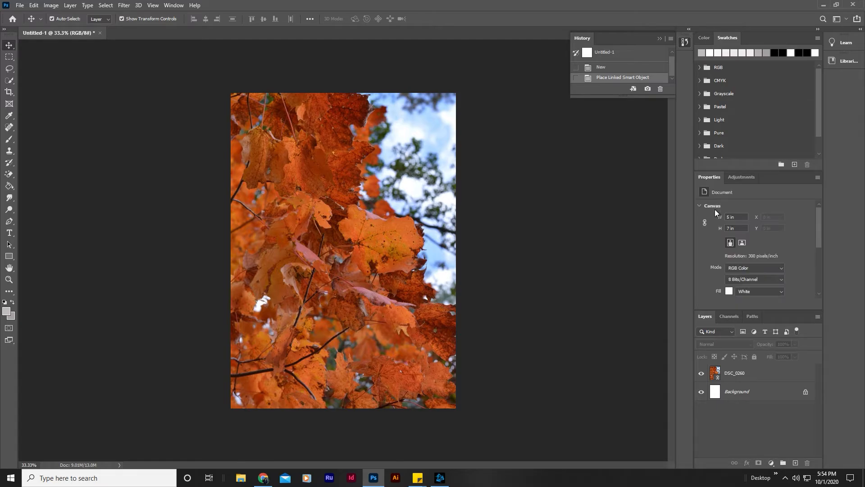
{"action": "left_click_drag", "start_coordinate": [755, 242], "coordinate": [807, 241]}
{"action": "left_click_drag", "start_coordinate": [755, 258], "coordinate": [771, 261]}
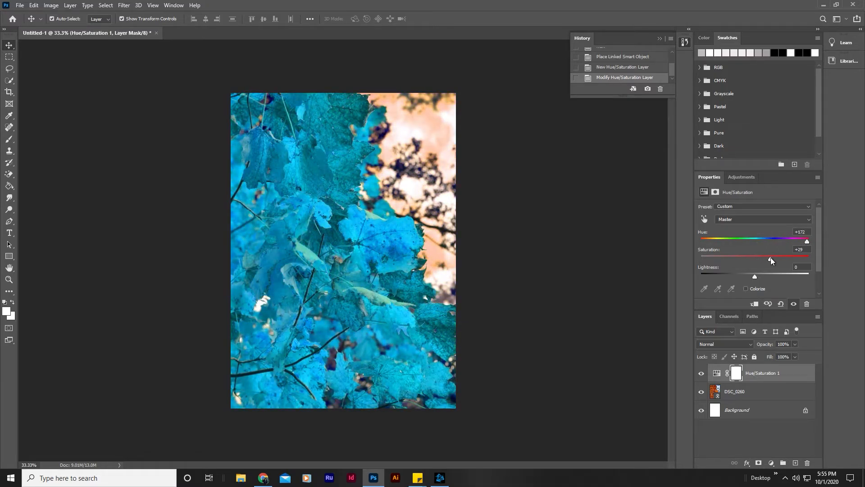
Save the teal leaf version in the Photography folder as a JPEG named Teal with quality 8 (High)
{"action": "left_click", "coordinate": [20, 5]}
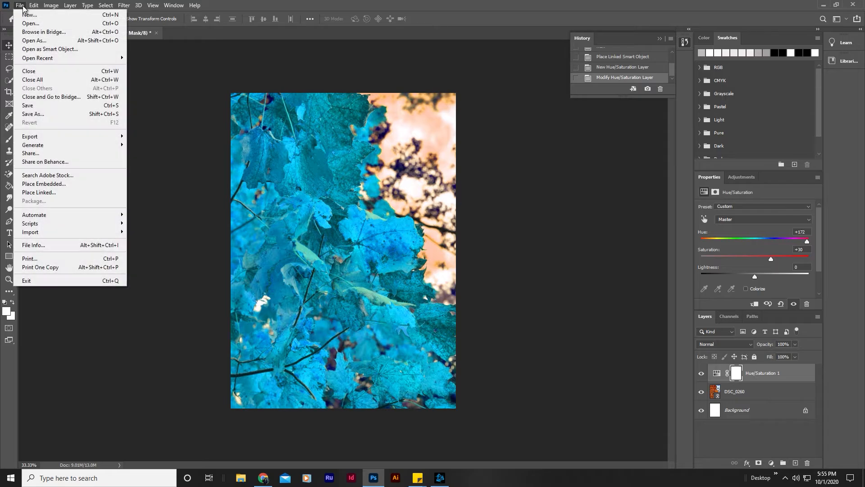
{"action": "left_click", "coordinate": [31, 115]}
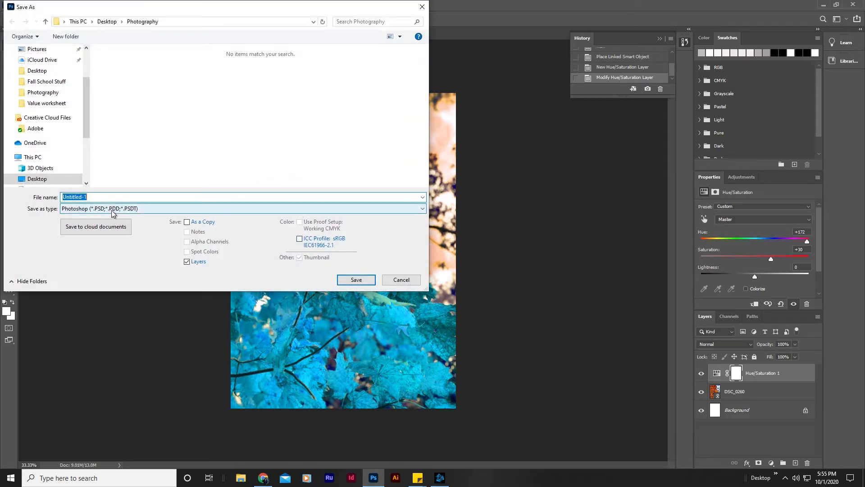
{"action": "left_click", "coordinate": [112, 212]}
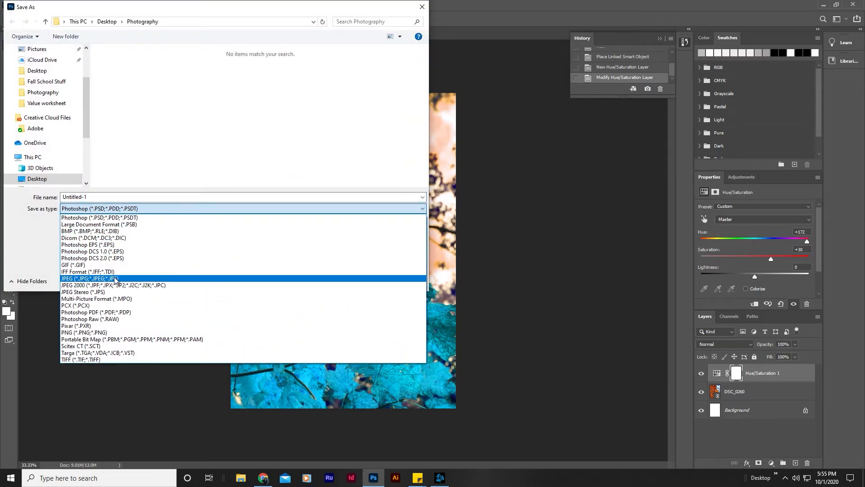
{"action": "left_click", "coordinate": [112, 275]}
{"action": "left_click", "coordinate": [109, 199]}
{"action": "type", "text": "Teal"}
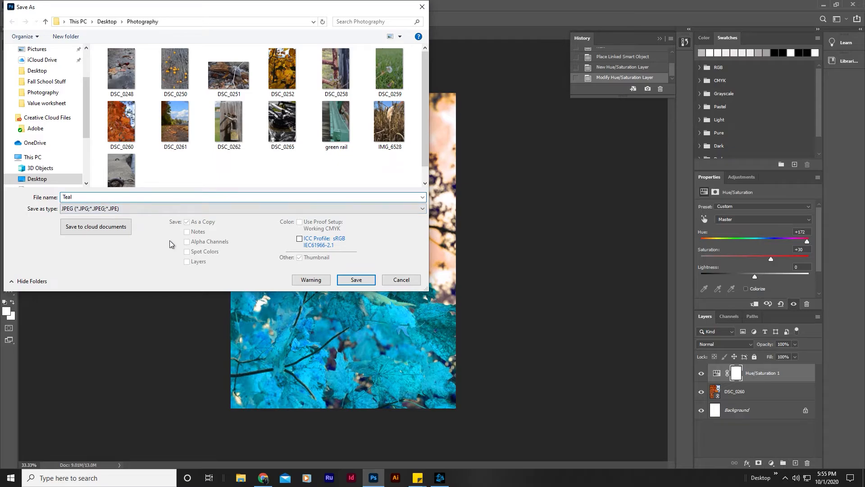
{"action": "left_click", "coordinate": [356, 280]}
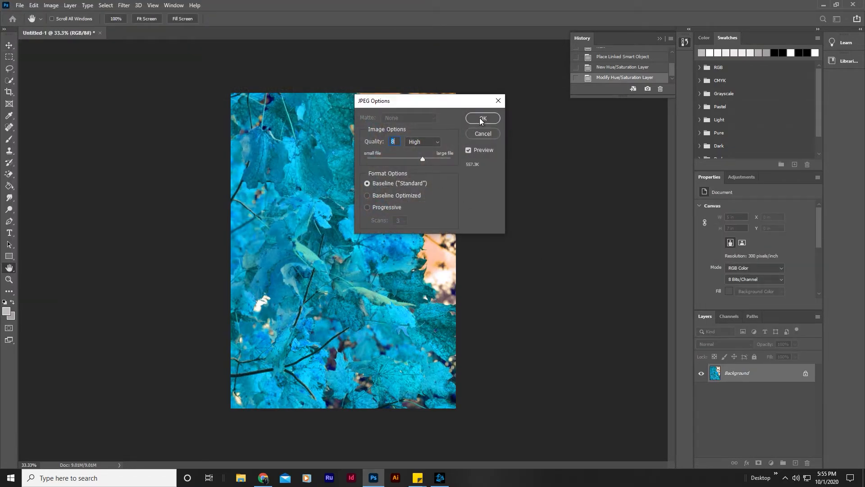
{"action": "left_click", "coordinate": [481, 120]}
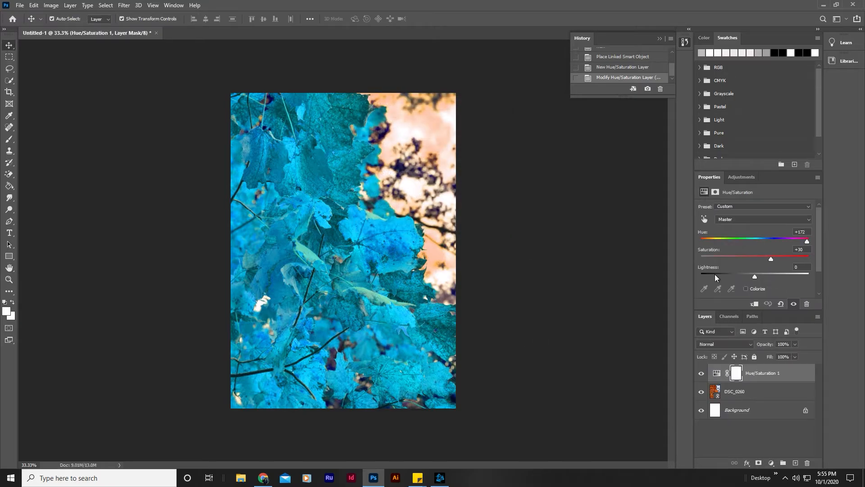
Delete the Hue/Saturation layer and add a new one above the leaf photo with hue -27 and saturation +26
{"action": "left_click_drag", "start_coordinate": [773, 378], "coordinate": [807, 463]}
{"action": "left_click", "coordinate": [740, 177]}
{"action": "left_click", "coordinate": [713, 210]}
{"action": "left_click_drag", "start_coordinate": [755, 241], "coordinate": [769, 261]}
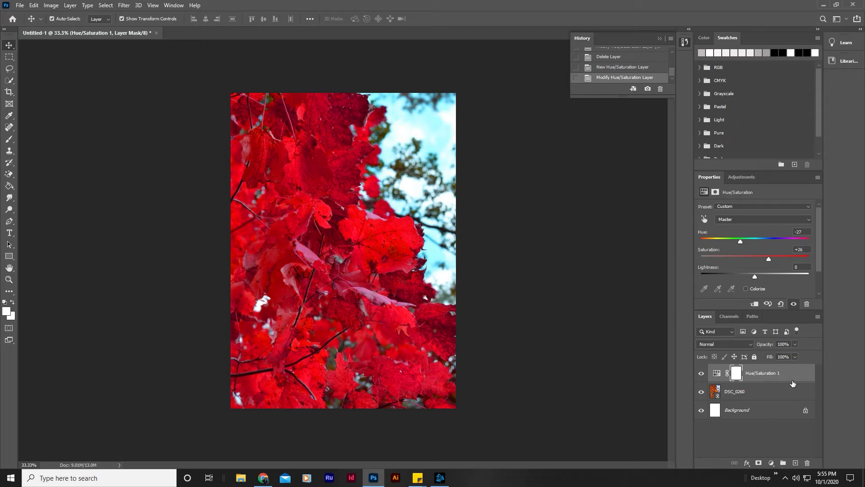
Save the red leaf version in the Photography folder as a JPEG named Red with quality 8 (High)
{"action": "left_click", "coordinate": [20, 5]}
{"action": "left_click", "coordinate": [40, 112]}
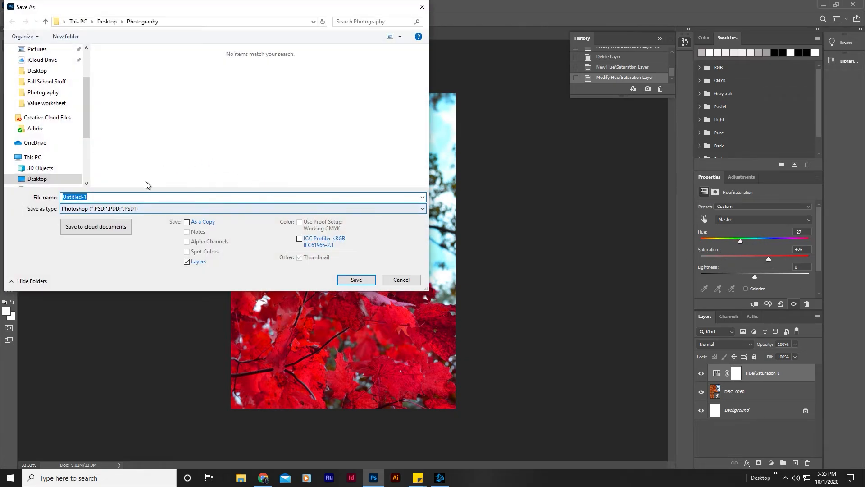
{"action": "type", "text": "Red"}
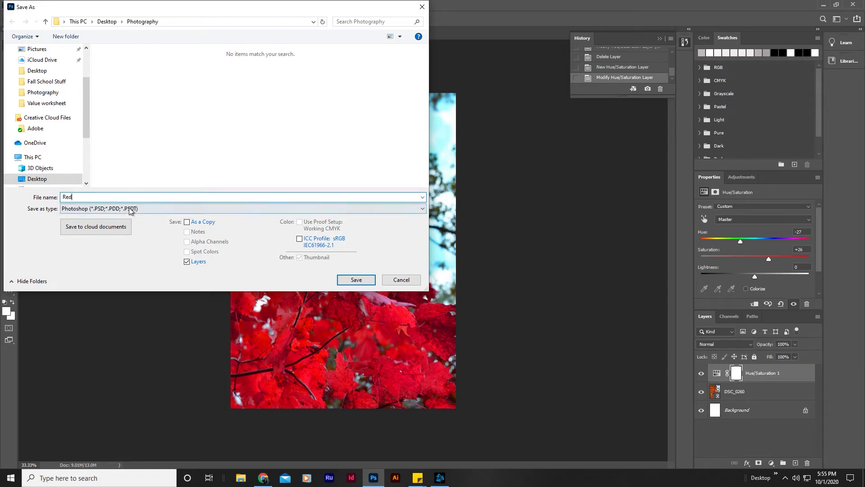
{"action": "left_click", "coordinate": [130, 209]}
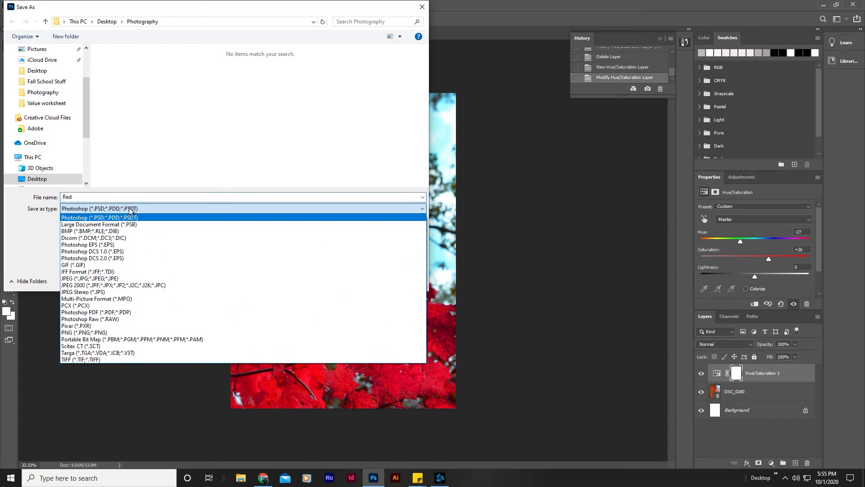
{"action": "left_click", "coordinate": [108, 278]}
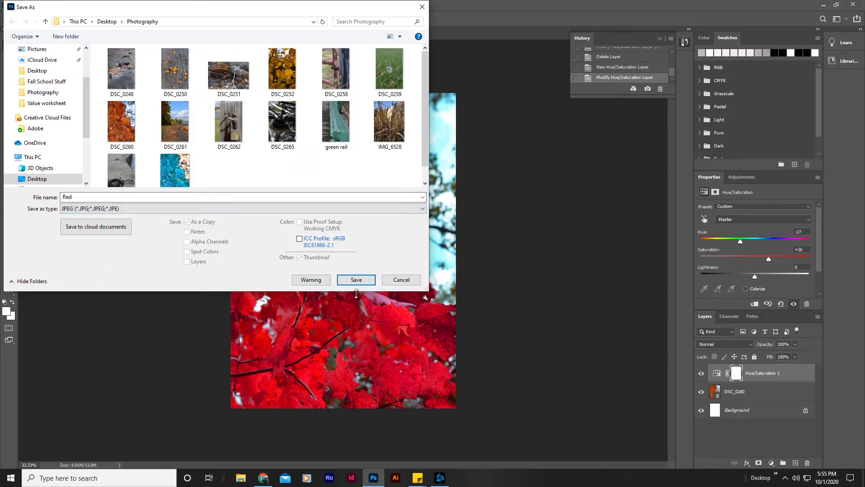
{"action": "left_click", "coordinate": [356, 279]}
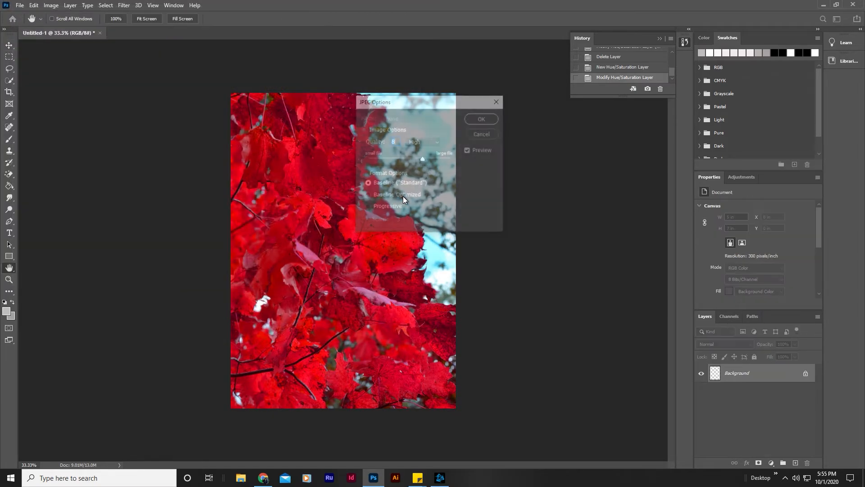
{"action": "left_click", "coordinate": [483, 118]}
Set the Hue/Saturation layer's hue to -82 and save the image as a JPEG named Purple with quality 8 (High)
{"action": "left_click_drag", "start_coordinate": [743, 240], "coordinate": [723, 243]}
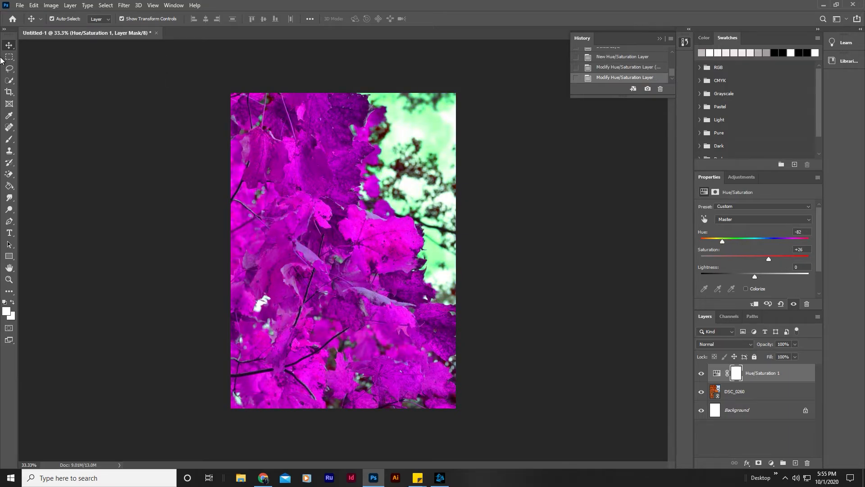
{"action": "left_click", "coordinate": [20, 5]}
{"action": "left_click", "coordinate": [36, 114]}
{"action": "type", "text": "Purple"}
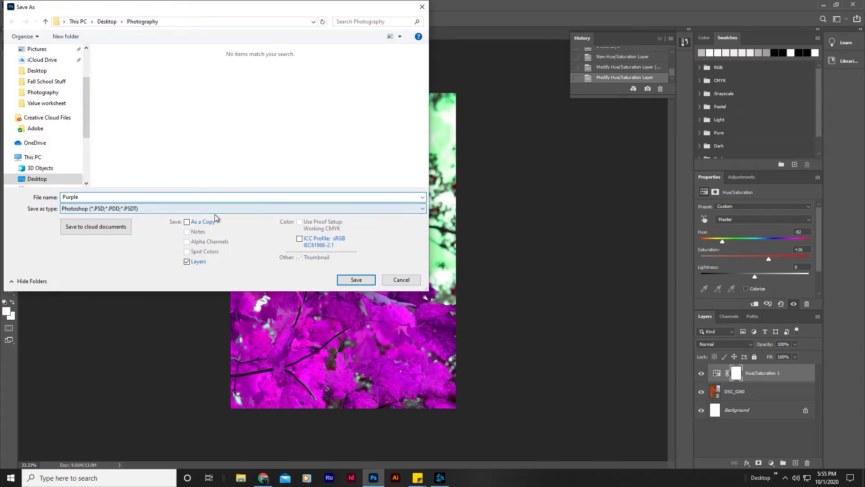
{"action": "left_click", "coordinate": [213, 206]}
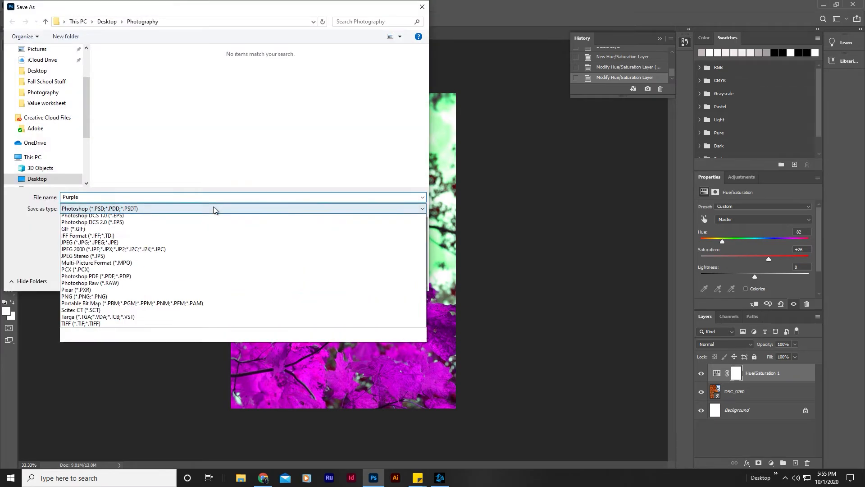
{"action": "left_click", "coordinate": [211, 276]}
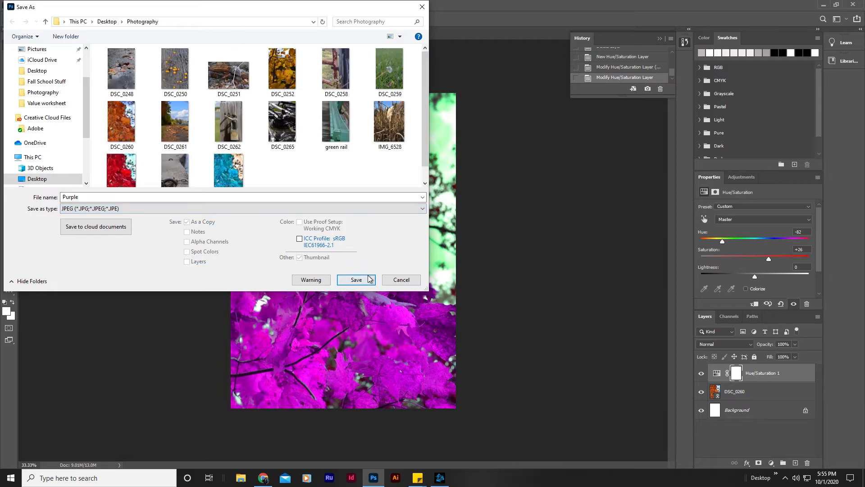
{"action": "left_click", "coordinate": [356, 279]}
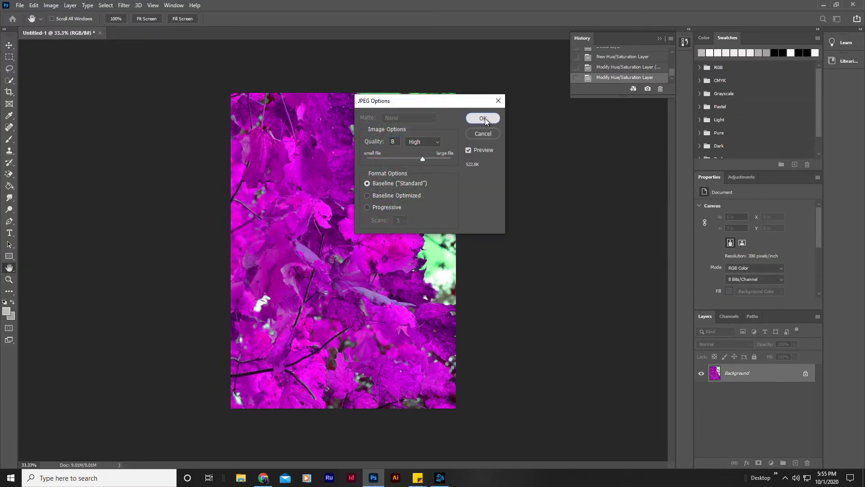
{"action": "left_click", "coordinate": [482, 119]}
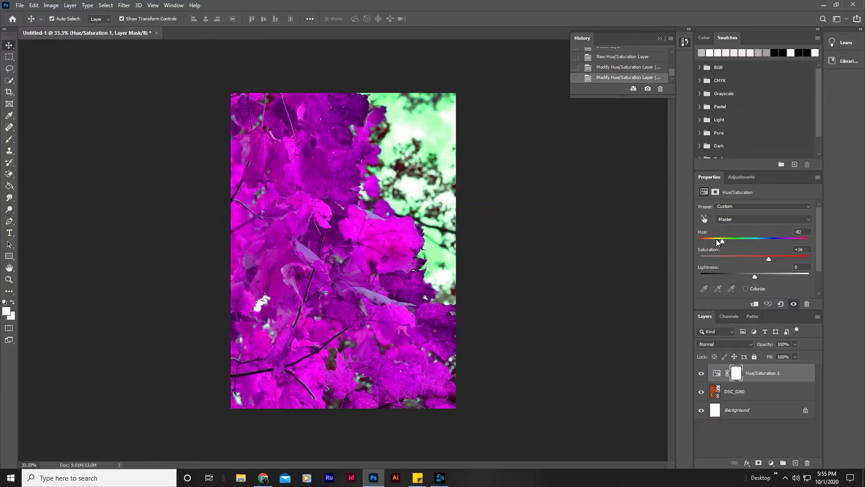
Set the Hue/Saturation layer's hue to -149 and save the image as a JPEG named Blue with quality 8 (High)
{"action": "left_click_drag", "start_coordinate": [720, 240], "coordinate": [708, 244]}
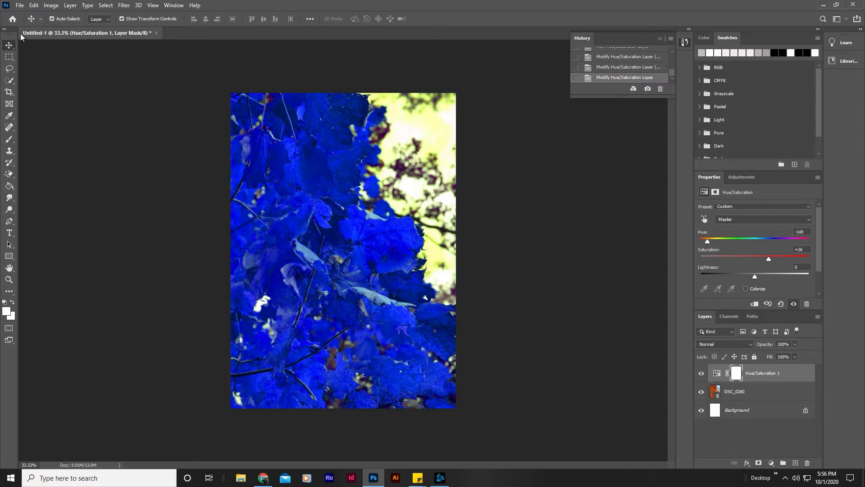
{"action": "left_click", "coordinate": [19, 6]}
{"action": "left_click", "coordinate": [38, 115]}
{"action": "type", "text": "Blue"}
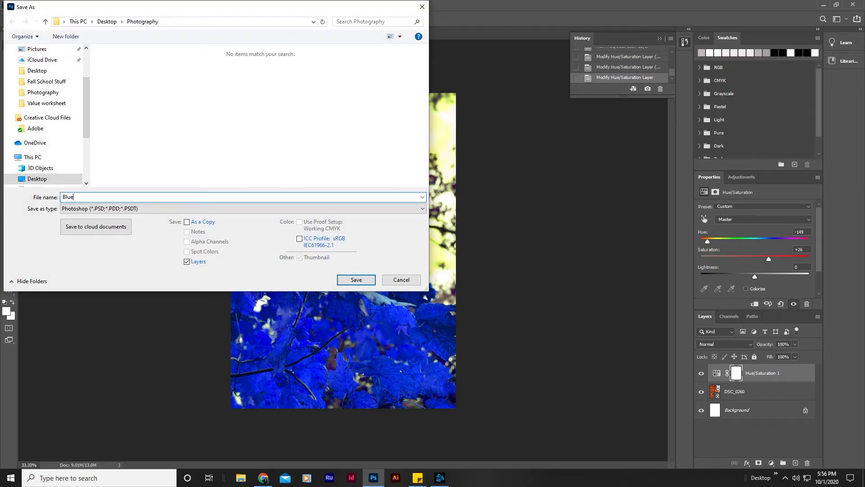
{"action": "left_click", "coordinate": [185, 208]}
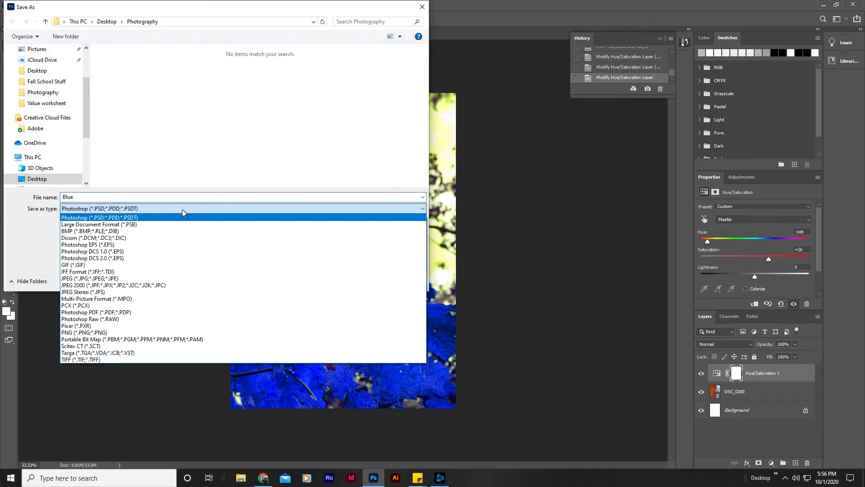
{"action": "left_click", "coordinate": [168, 278]}
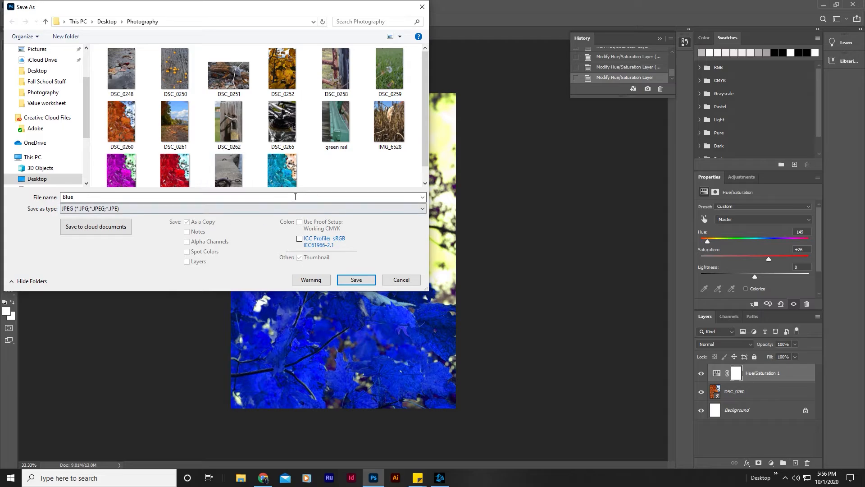
{"action": "left_click", "coordinate": [356, 280]}
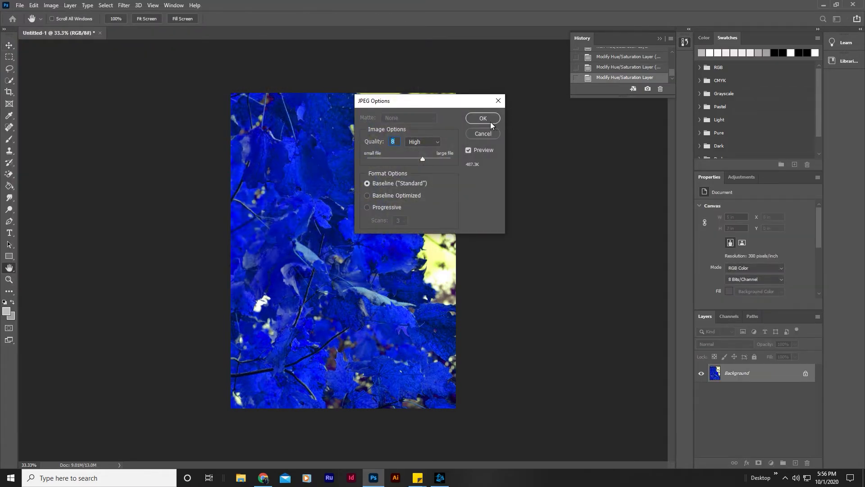
{"action": "left_click", "coordinate": [490, 121]}
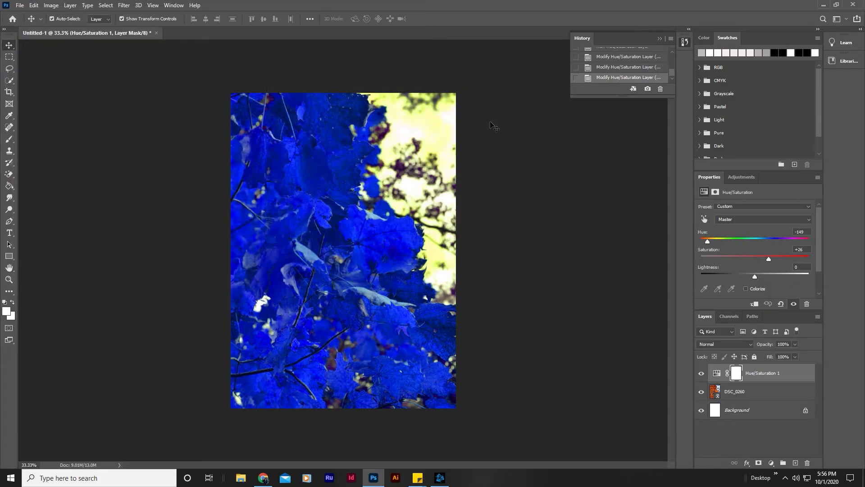
Close the leaf document without saving it and create a new document 10 inches wide and 14 inches high
{"action": "left_click", "coordinate": [156, 33]}
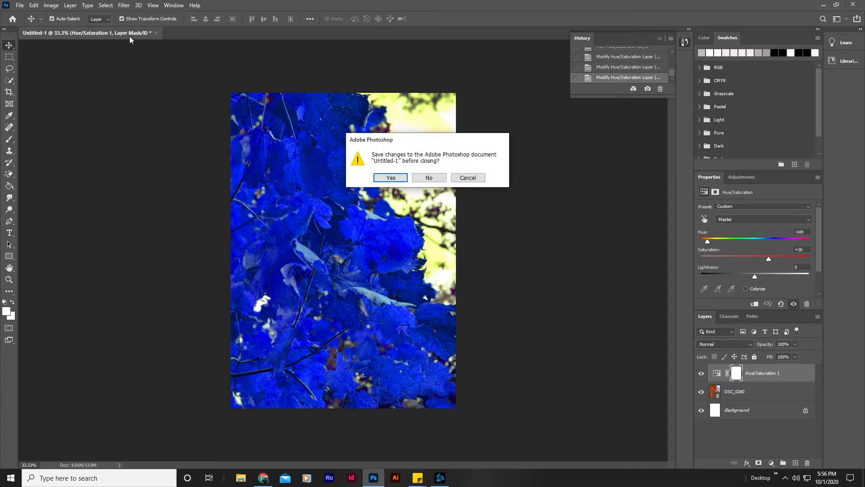
{"action": "left_click", "coordinate": [430, 176]}
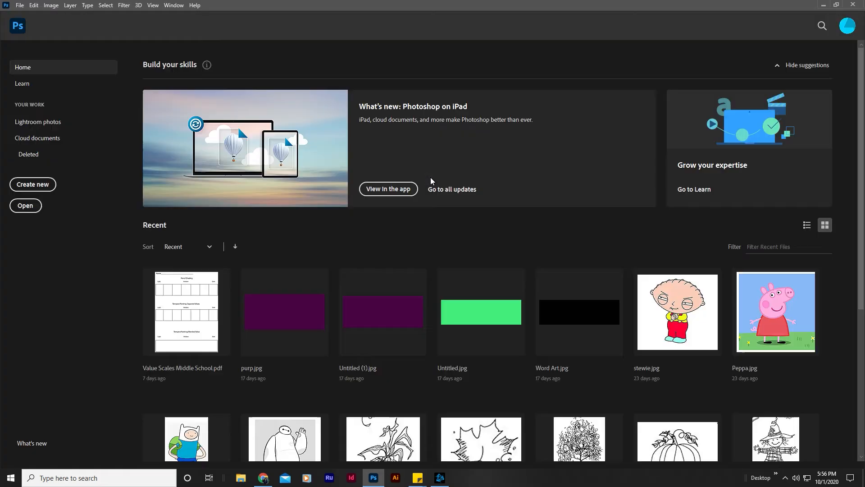
{"action": "left_click", "coordinate": [35, 185]}
{"action": "left_click", "coordinate": [564, 156]}
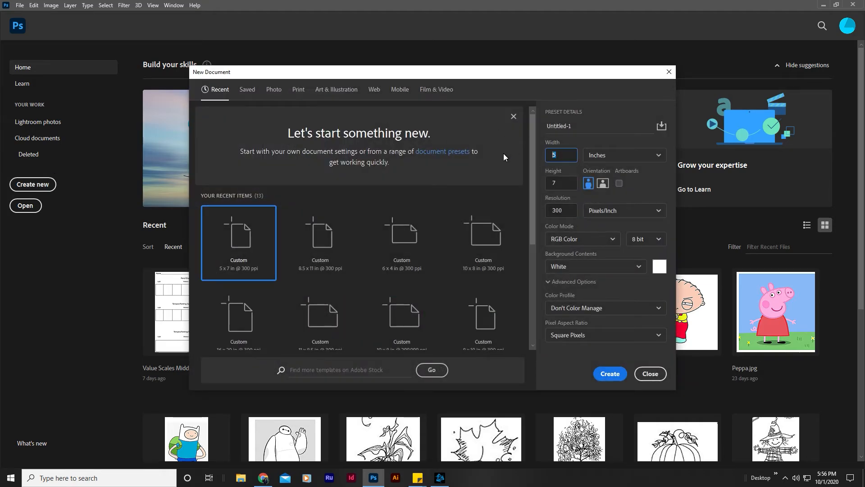
{"action": "type", "text": "10"}
{"action": "left_click", "coordinate": [565, 183]}
{"action": "type", "text": "14"}
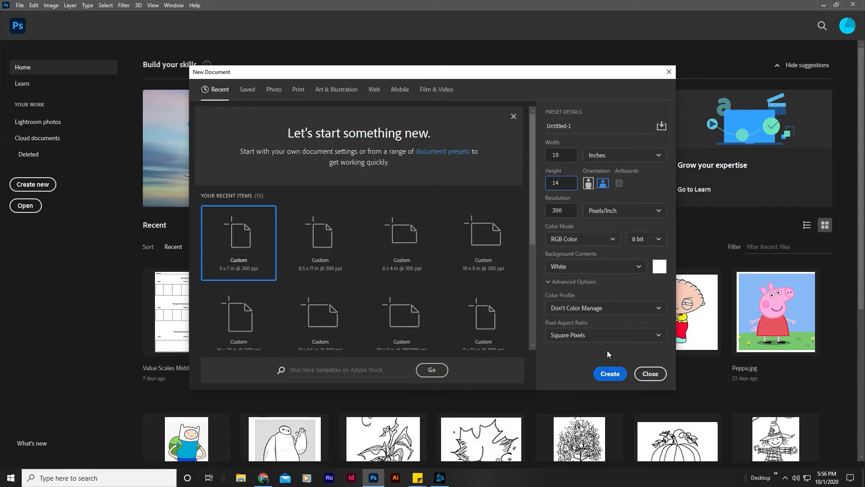
{"action": "left_click", "coordinate": [610, 374]}
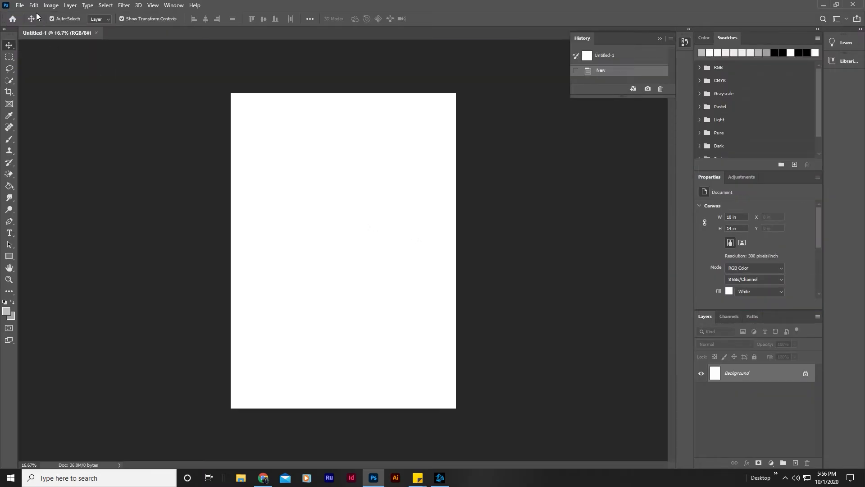
Place the Blue image as a linked image in the lower-right quarter of the canvas and commit the placement
{"action": "left_click", "coordinate": [20, 4]}
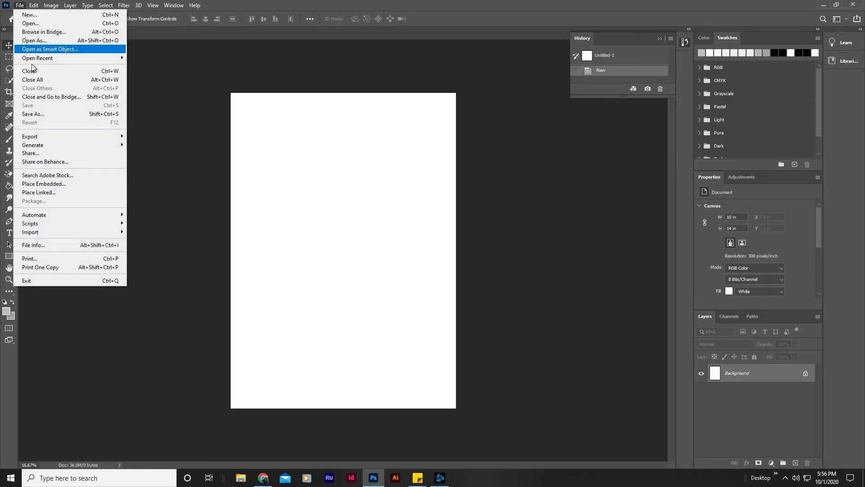
{"action": "left_click", "coordinate": [51, 193]}
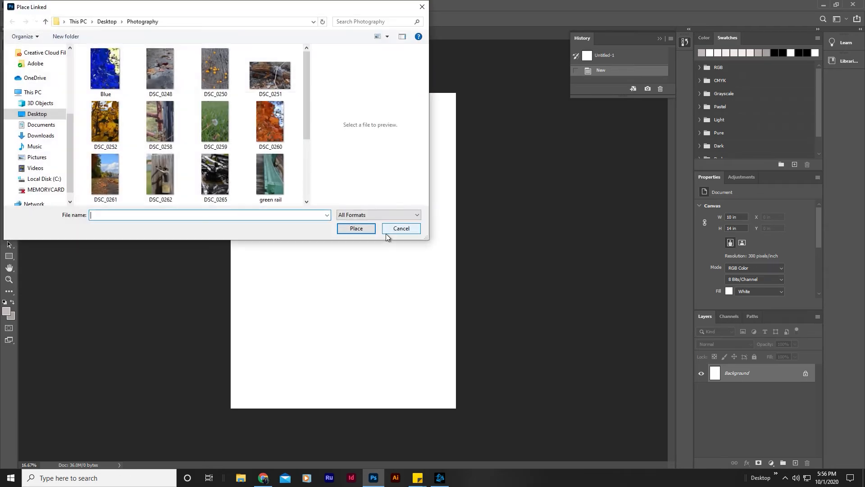
{"action": "double_click", "coordinate": [128, 83]}
{"action": "left_click_drag", "start_coordinate": [359, 248], "coordinate": [411, 323]}
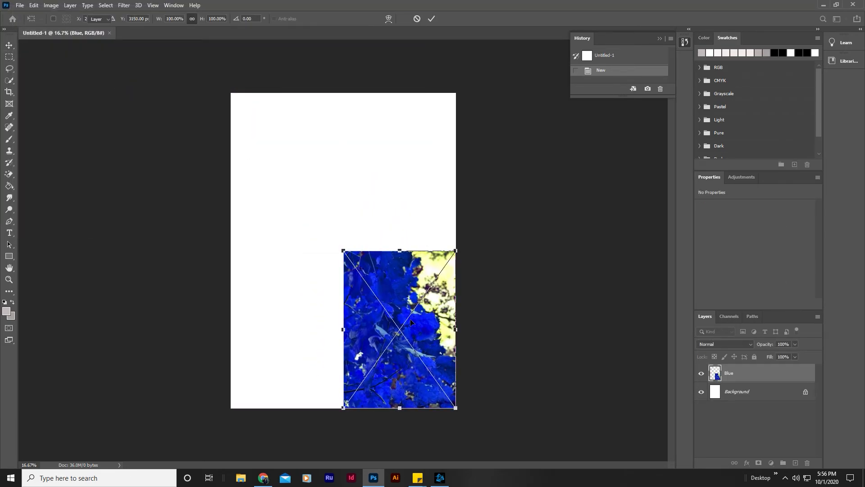
{"action": "key", "text": "Return"}
{"action": "left_click", "coordinate": [161, 174]}
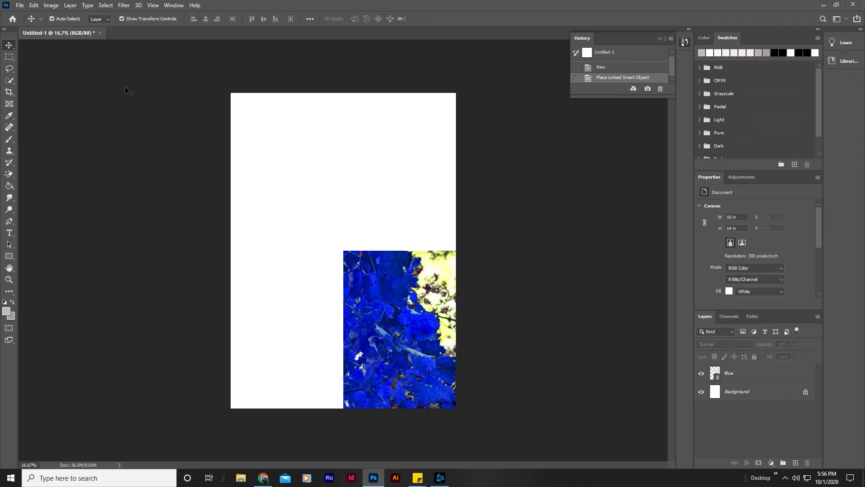
Place the Purple image as a linked image in the lower-left quarter of the canvas and commit the placement
{"action": "left_click", "coordinate": [14, 6]}
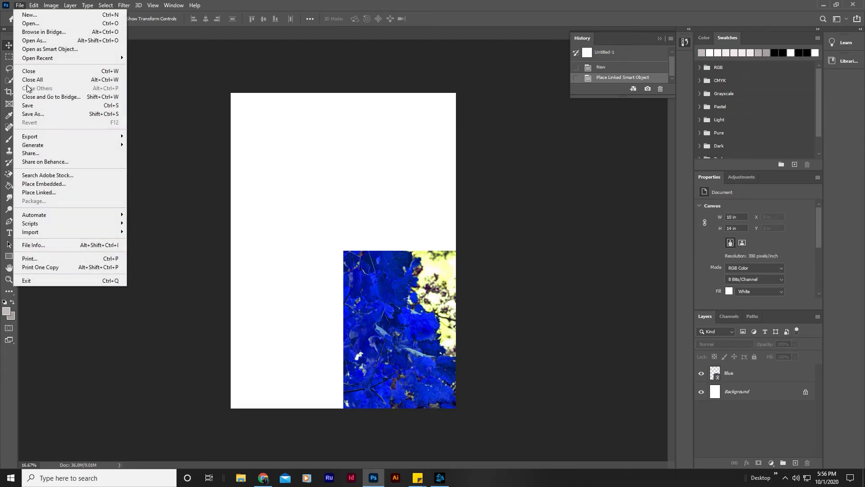
{"action": "left_click", "coordinate": [41, 193]}
{"action": "scroll", "coordinate": [153, 115], "scroll_direction": "down", "scroll_amount": 3}
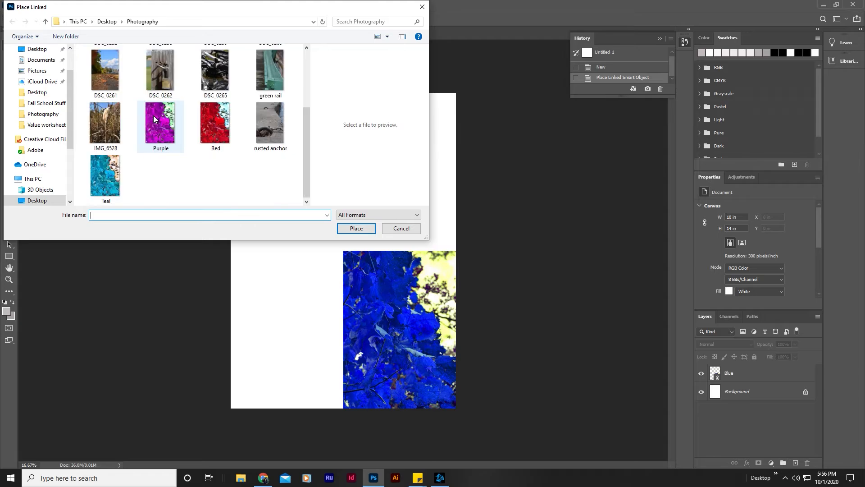
{"action": "double_click", "coordinate": [153, 133]}
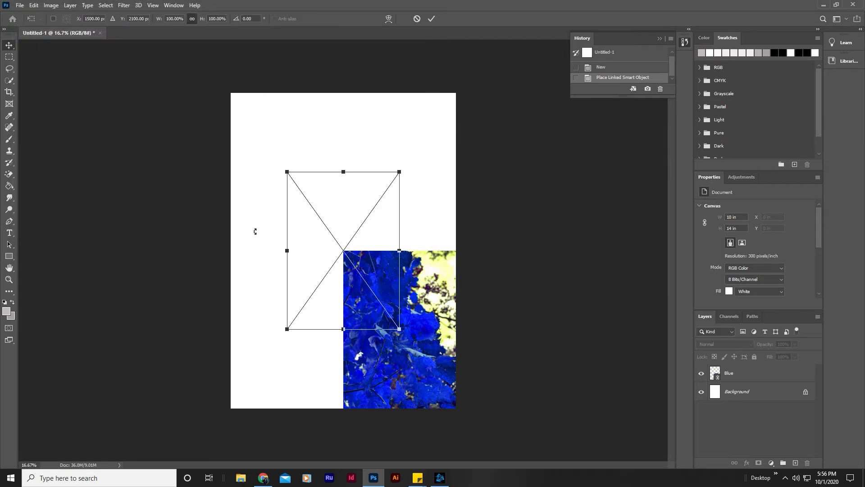
{"action": "left_click_drag", "start_coordinate": [325, 207], "coordinate": [269, 284]}
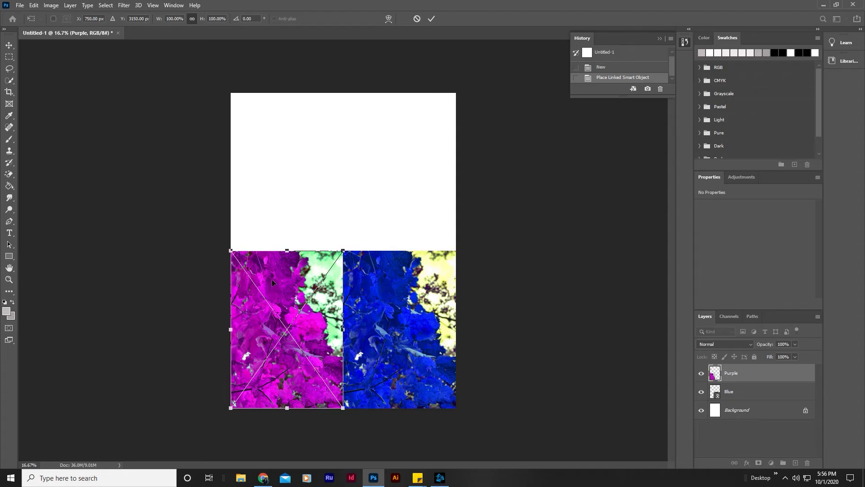
{"action": "key", "text": "Return"}
{"action": "left_click", "coordinate": [111, 153]}
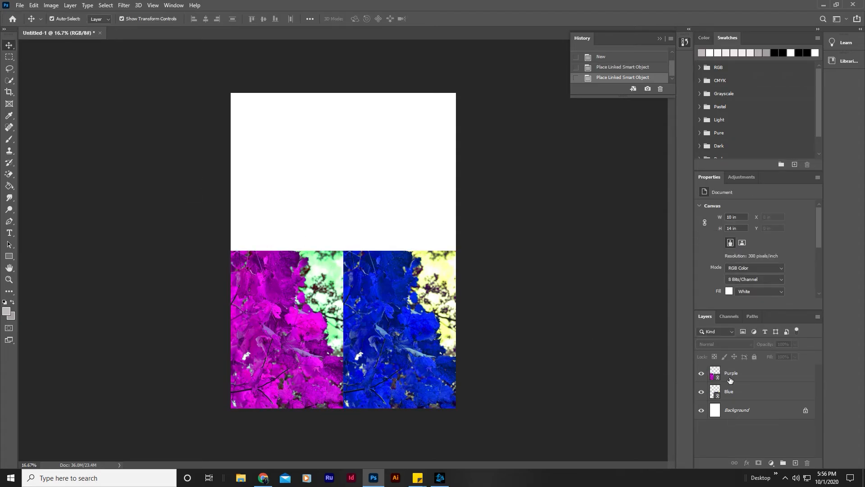
Place the Red image as a linked image in the upper-right quarter of the canvas and commit the placement
{"action": "left_click", "coordinate": [22, 6]}
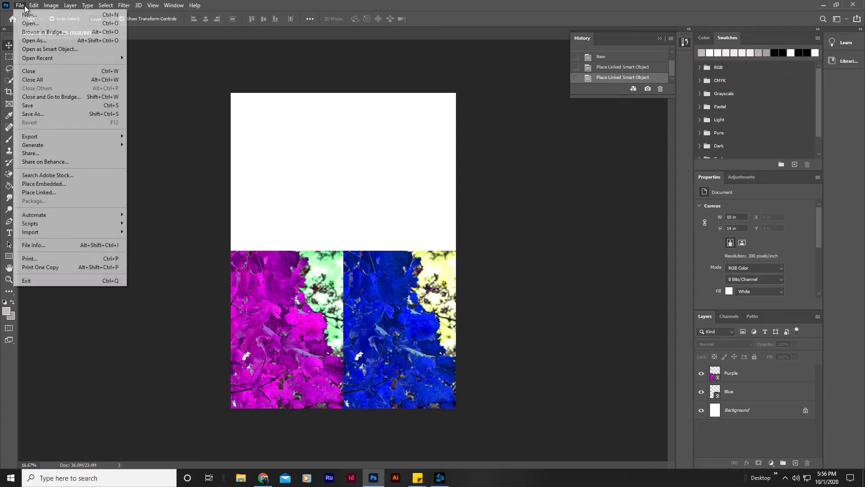
{"action": "left_click", "coordinate": [39, 193]}
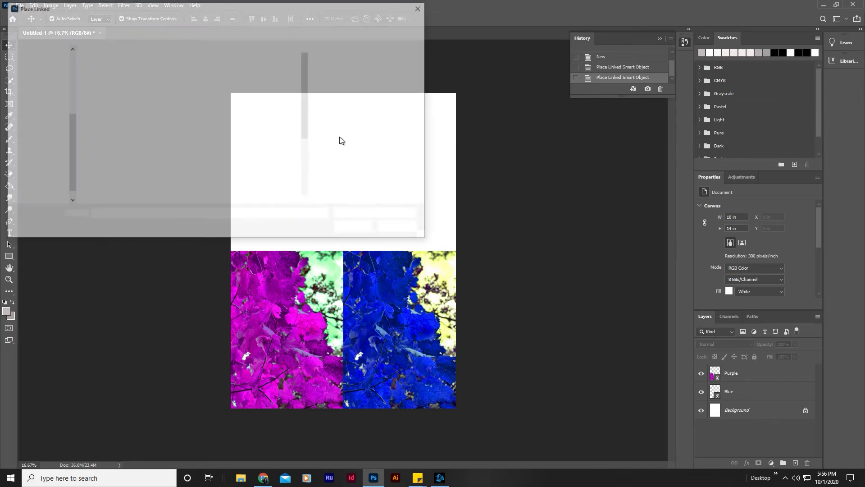
{"action": "double_click", "coordinate": [192, 109]}
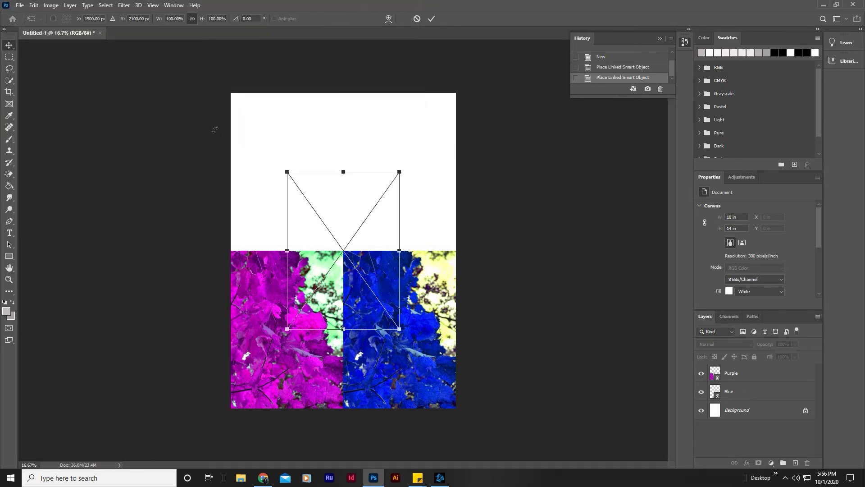
{"action": "left_click_drag", "start_coordinate": [329, 109], "coordinate": [418, 118]}
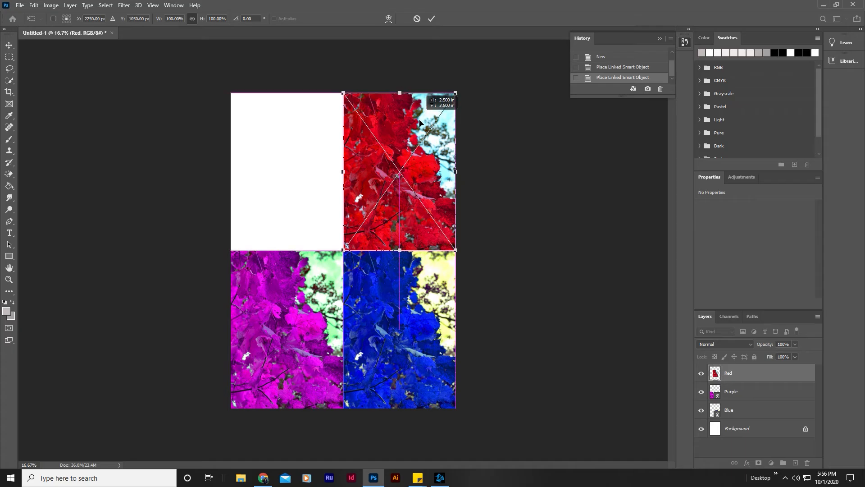
{"action": "key", "text": "Return"}
{"action": "left_click", "coordinate": [500, 218]}
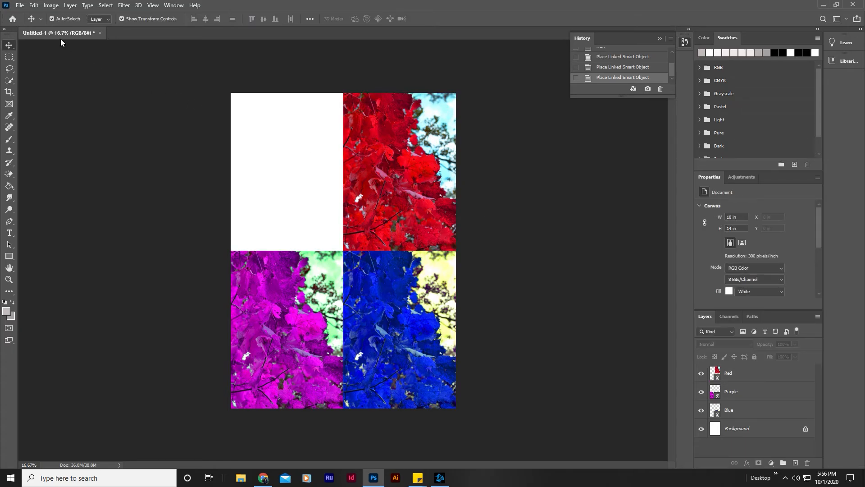
Place the Teal image as a linked image in the upper-left quarter of the canvas and commit the placement
{"action": "left_click", "coordinate": [20, 5]}
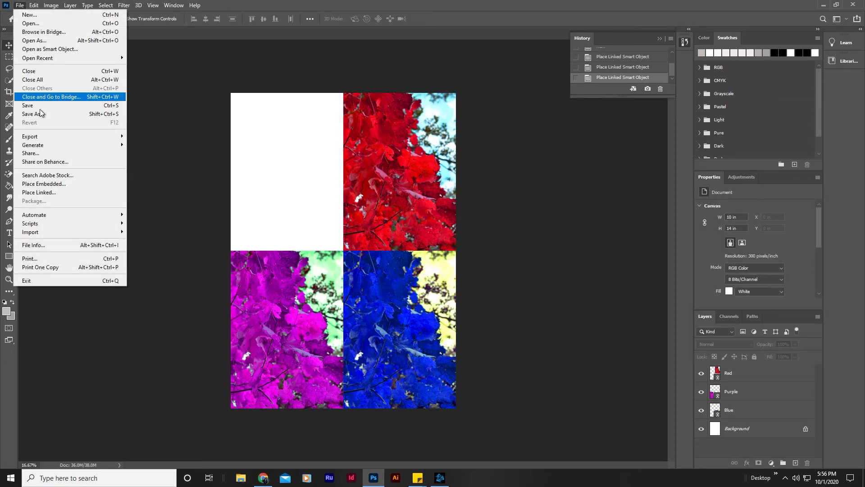
{"action": "left_click", "coordinate": [50, 191]}
{"action": "scroll", "coordinate": [253, 138], "scroll_direction": "down", "scroll_amount": 3}
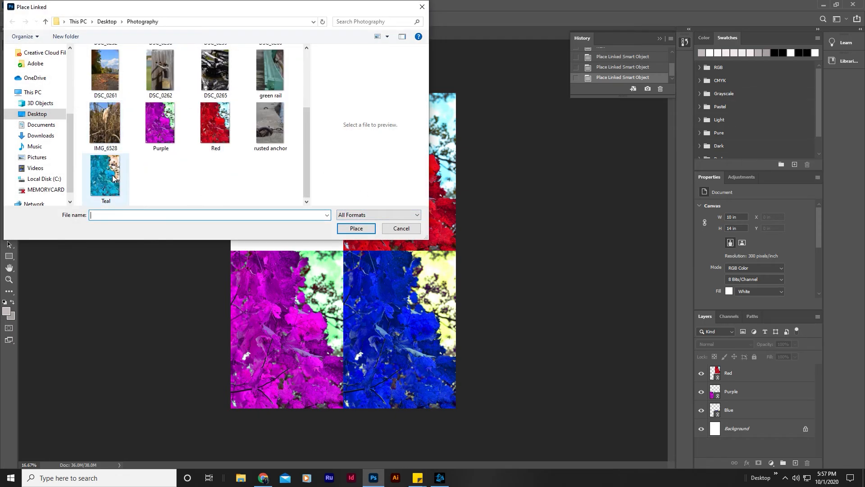
{"action": "double_click", "coordinate": [112, 175]}
{"action": "left_click_drag", "start_coordinate": [351, 225], "coordinate": [295, 146]}
{"action": "key", "text": "Return"}
{"action": "left_click", "coordinate": [537, 218]}
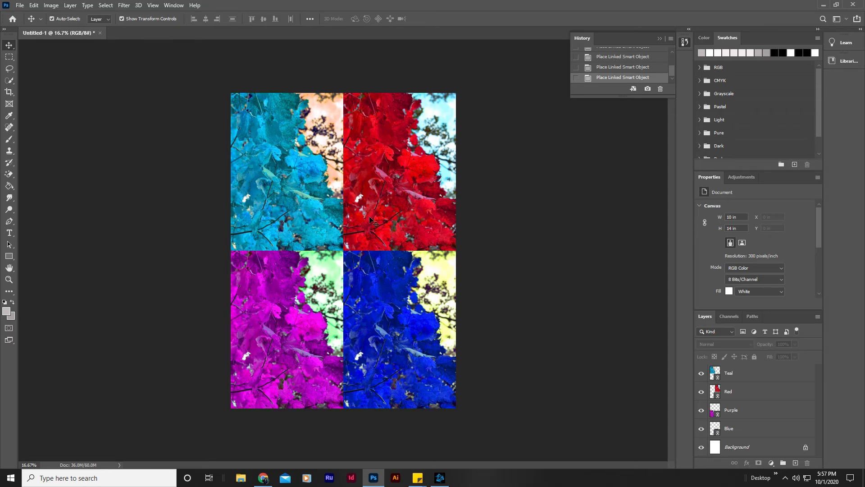
Save the collage as a JPEG named Pop Art with quality 8 (High)
{"action": "left_click", "coordinate": [20, 5]}
{"action": "left_click", "coordinate": [46, 114]}
{"action": "left_click", "coordinate": [126, 209]}
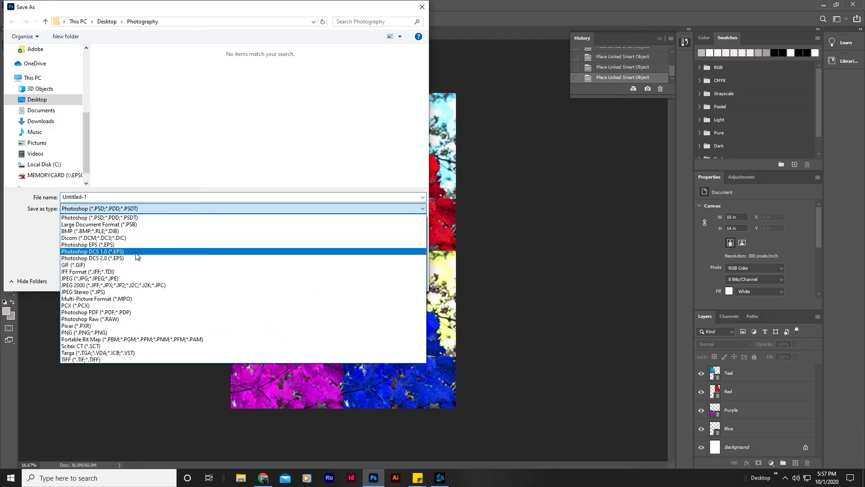
{"action": "left_click", "coordinate": [140, 278]}
{"action": "double_click", "coordinate": [118, 196]}
{"action": "type", "text": "Pop Art"}
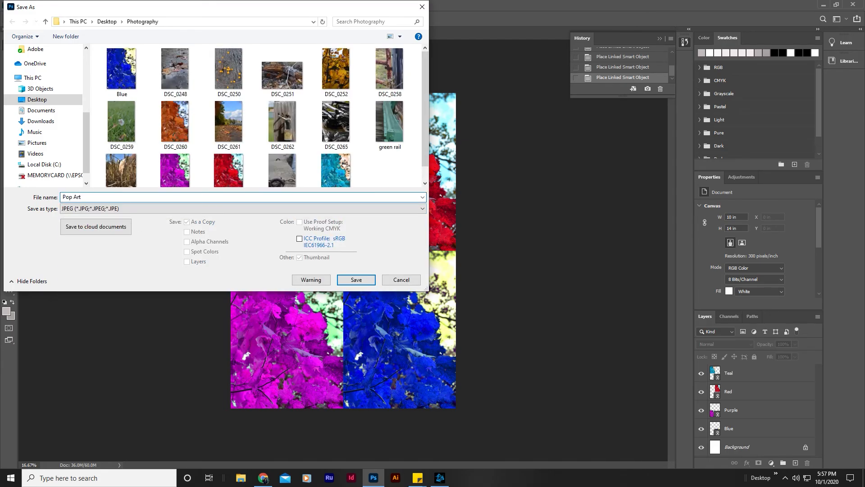
{"action": "left_click", "coordinate": [356, 279]}
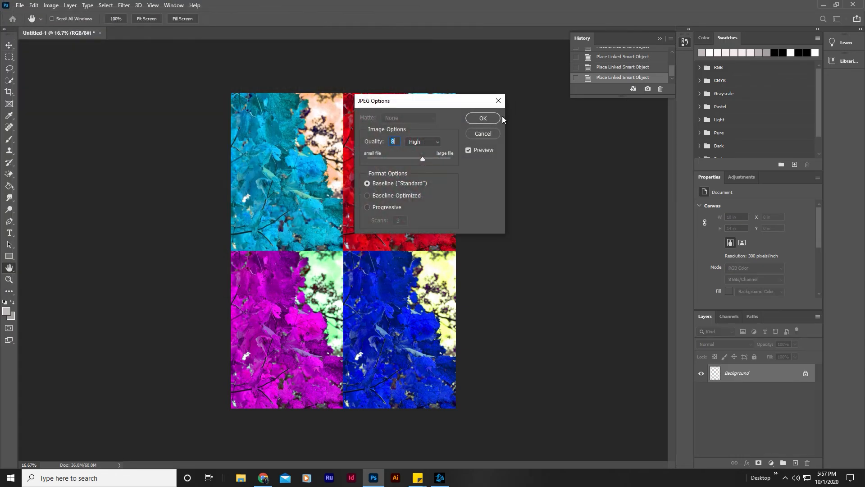
{"action": "left_click", "coordinate": [480, 118]}
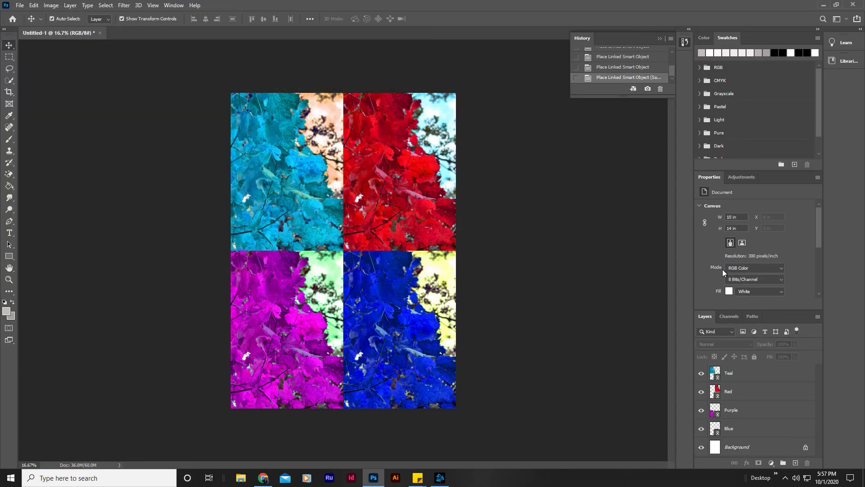
Try shifting the hue of the whole collage with a Hue/Saturation adjustment layer, and delete that layer
{"action": "left_click", "coordinate": [736, 176]}
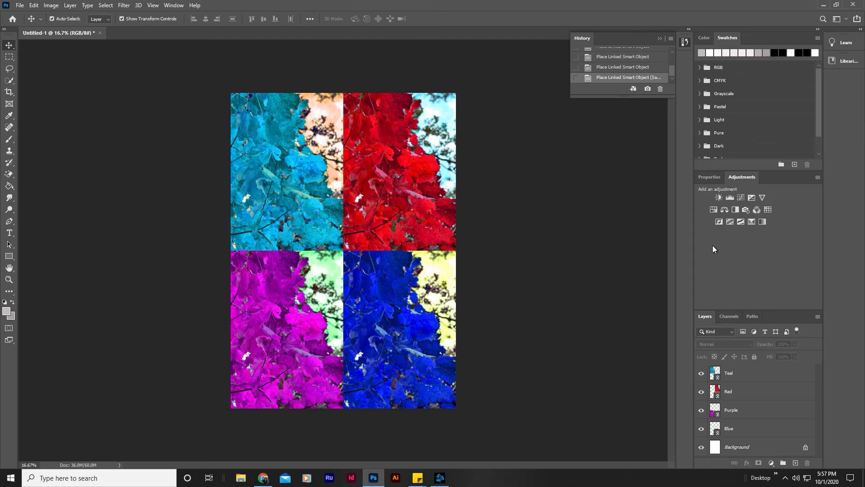
{"action": "left_click", "coordinate": [713, 210]}
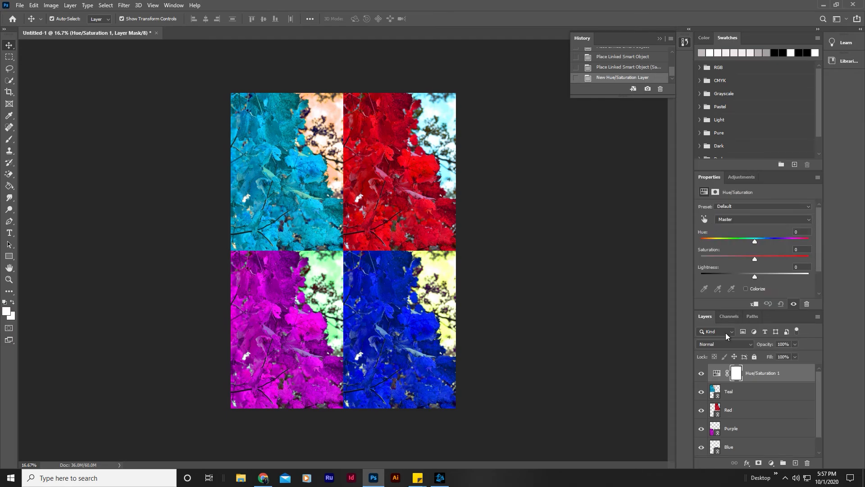
{"action": "mouse_move", "coordinate": [755, 240]}
{"action": "left_mouse_down"}
{"action": "mouse_move", "coordinate": [796, 233]}
{"action": "mouse_move", "coordinate": [735, 242]}
{"action": "mouse_move", "coordinate": [826, 239]}
{"action": "mouse_move", "coordinate": [717, 247]}
{"action": "mouse_move", "coordinate": [763, 245]}
{"action": "mouse_move", "coordinate": [757, 248]}
{"action": "left_mouse_up"}
{"action": "left_click_drag", "start_coordinate": [769, 371], "coordinate": [807, 462]}
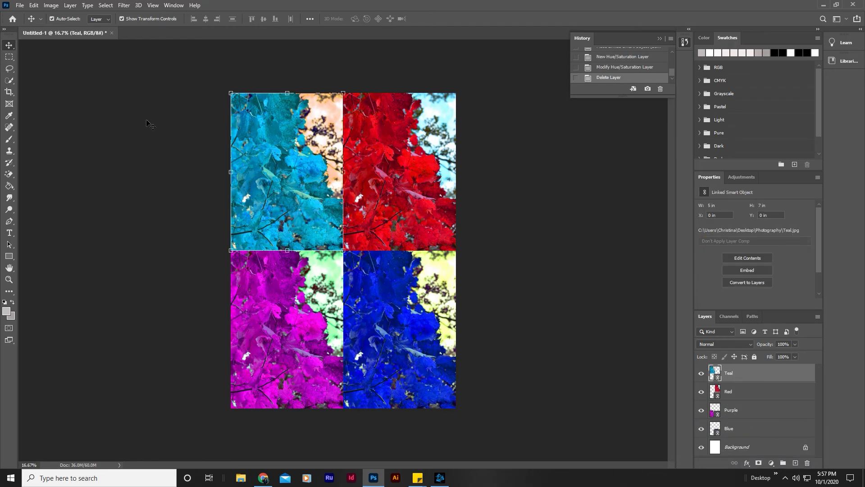
Select the teal quarter of the collage with a rectangular marquee, redrawing the selection to match the image edges
{"action": "left_click", "coordinate": [9, 57]}
{"action": "left_click_drag", "start_coordinate": [227, 89], "coordinate": [343, 250]}
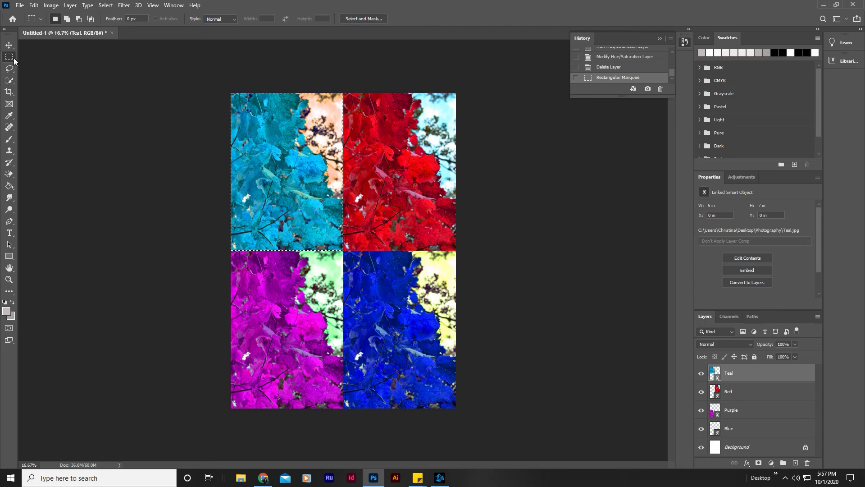
{"action": "left_click", "coordinate": [338, 118]}
{"action": "left_click_drag", "start_coordinate": [231, 93], "coordinate": [344, 251]}
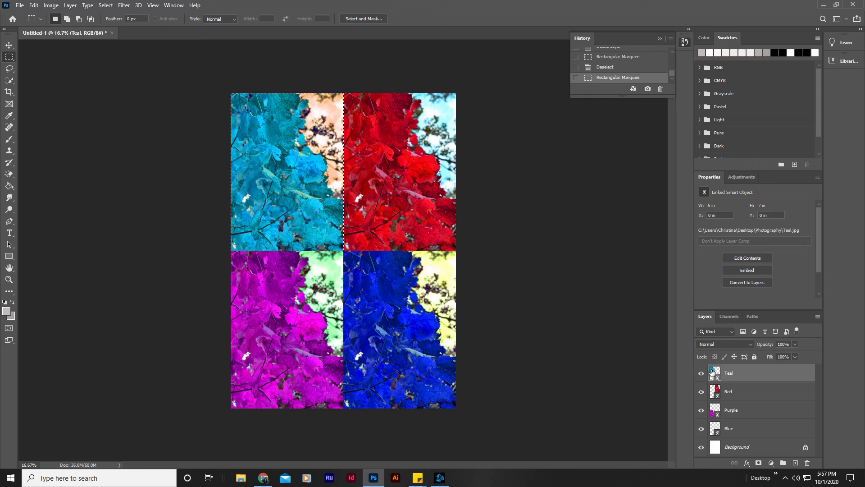
Try recolouring only the selected teal quarter with a Hue/Saturation layer at hue -180, and delete that layer
{"action": "left_click", "coordinate": [734, 177]}
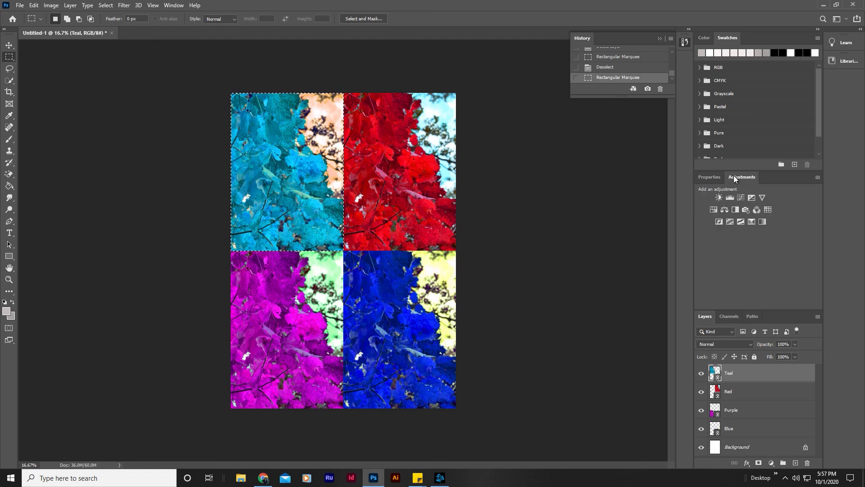
{"action": "left_click", "coordinate": [713, 210]}
{"action": "left_click_drag", "start_coordinate": [758, 241], "coordinate": [698, 260]}
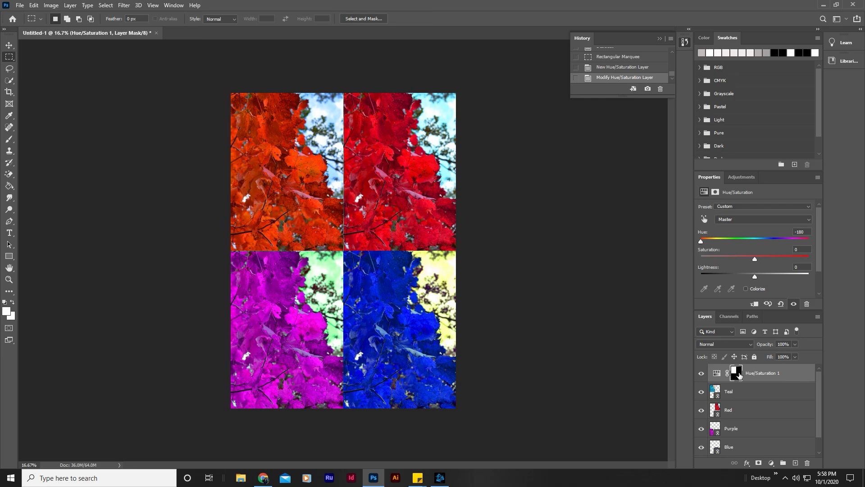
{"action": "left_click_drag", "start_coordinate": [761, 373], "coordinate": [807, 463]}
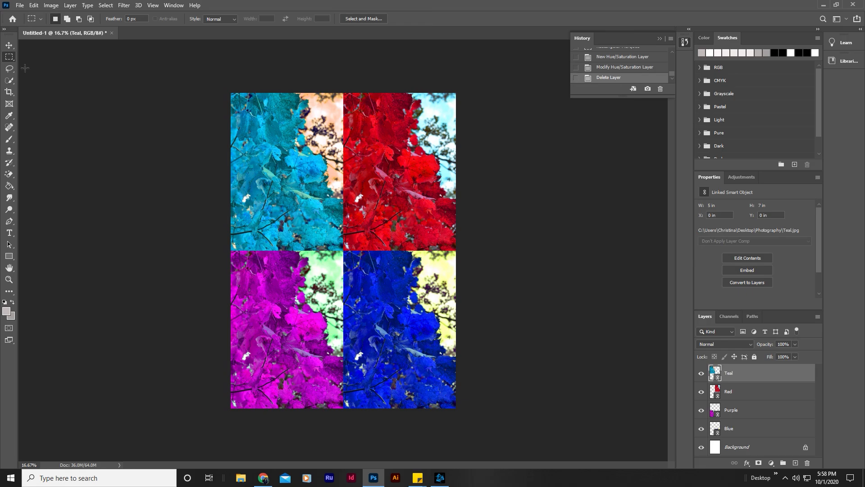
{"action": "left_click", "coordinate": [9, 45]}
{"action": "left_click", "coordinate": [165, 148]}
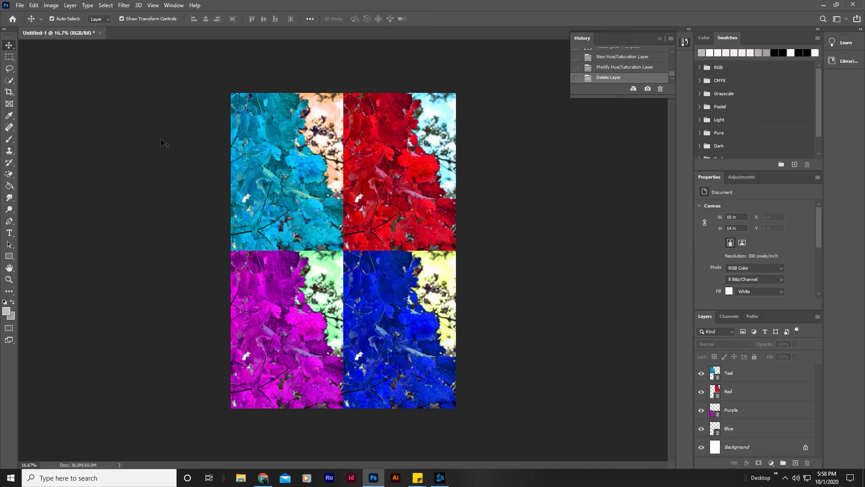